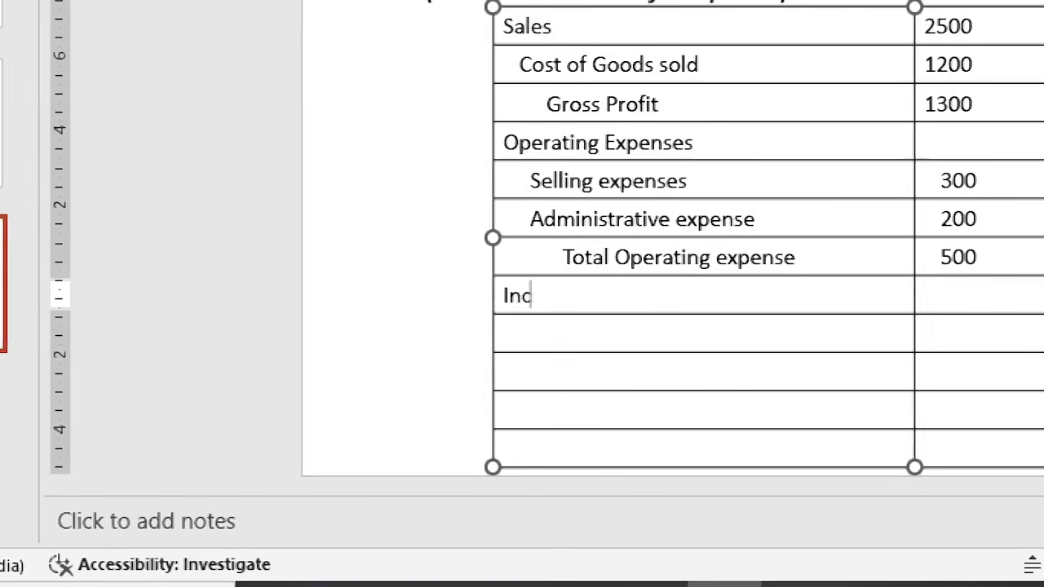
Enter the label "Income from operation" in the row below Total Operating expense
key("BackSpace")
key("BackSpace")
key("BackSpace")
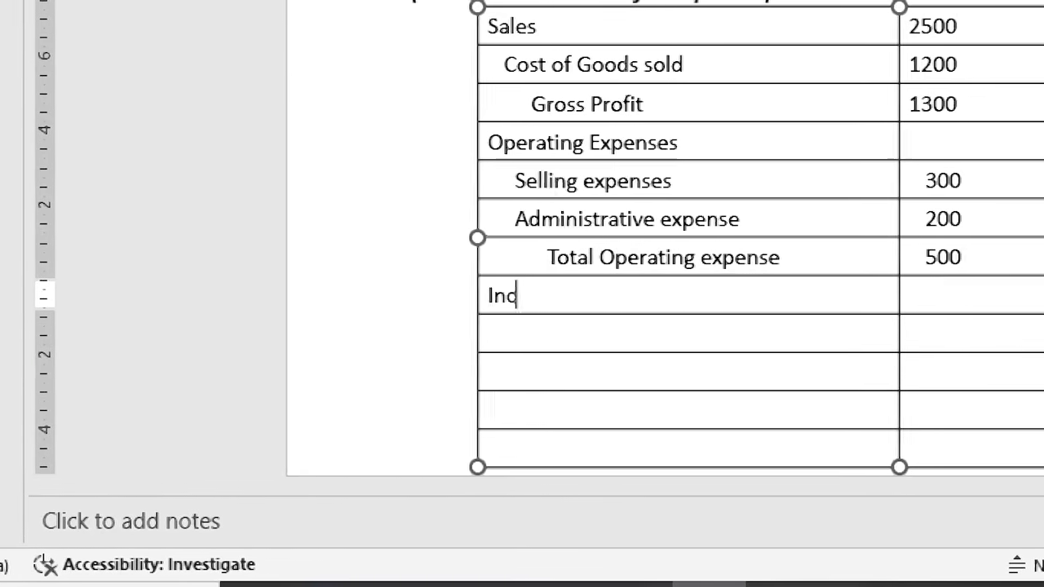
type("ome from operatio")
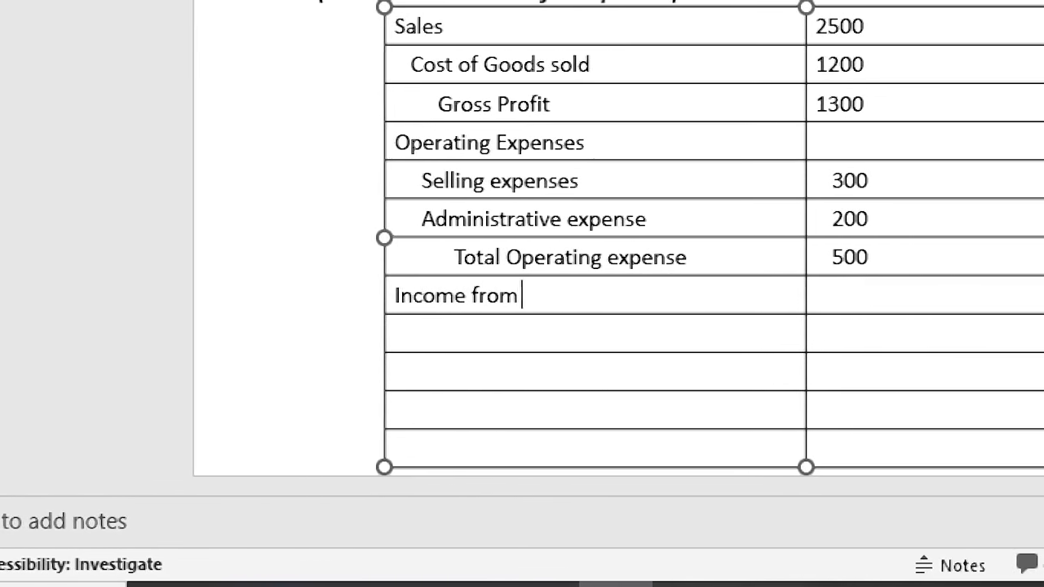
type("n")
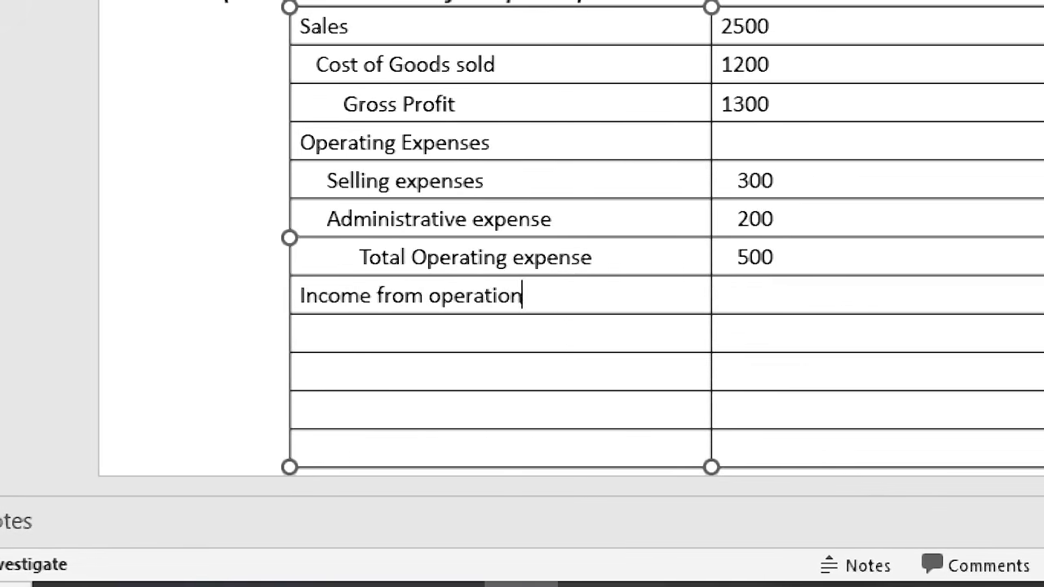
Add the indented label "Income before taxes" in the row below Income from operation
left_click(380, 333)
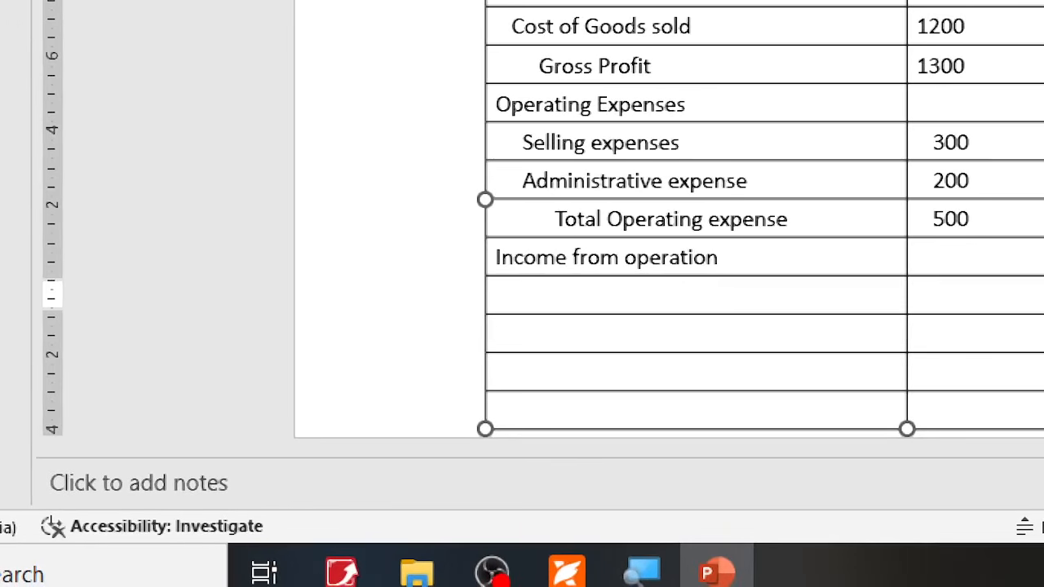
type("INcom")
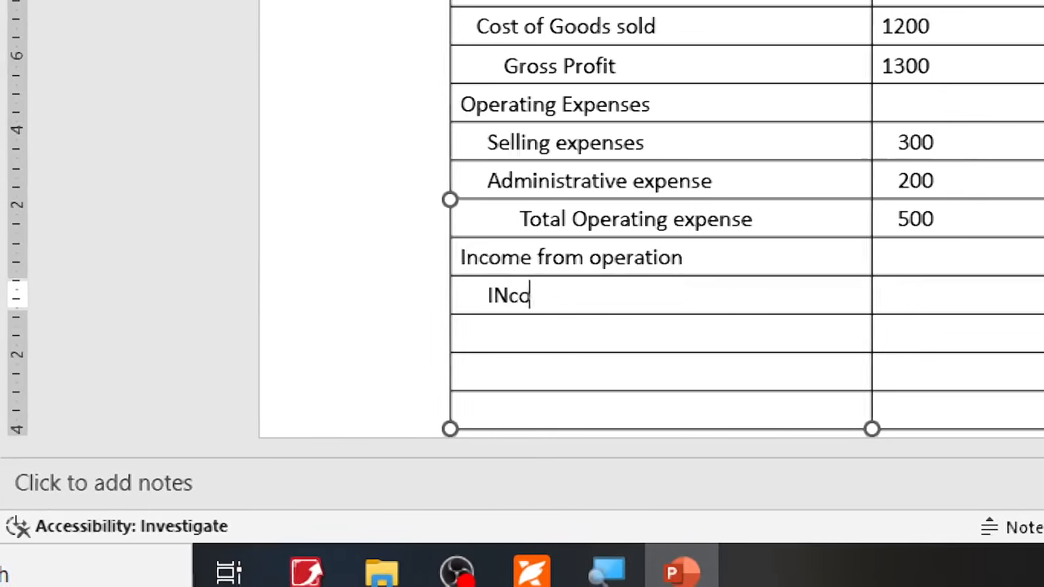
key("BackSpace")
key("BackSpace")
key("BackSpace")
key("BackSpace")
type("ncome b")
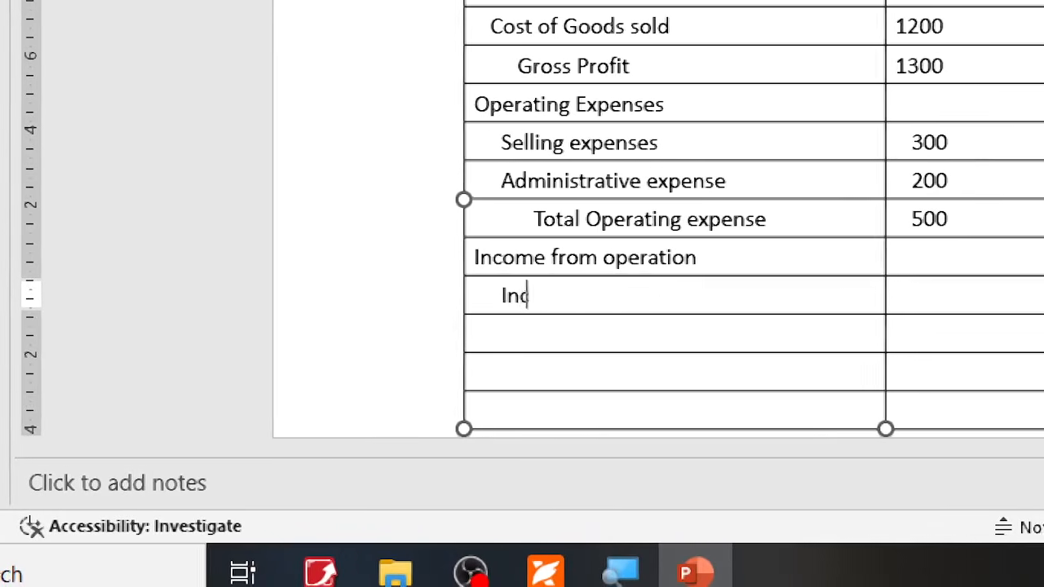
type("efore ta")
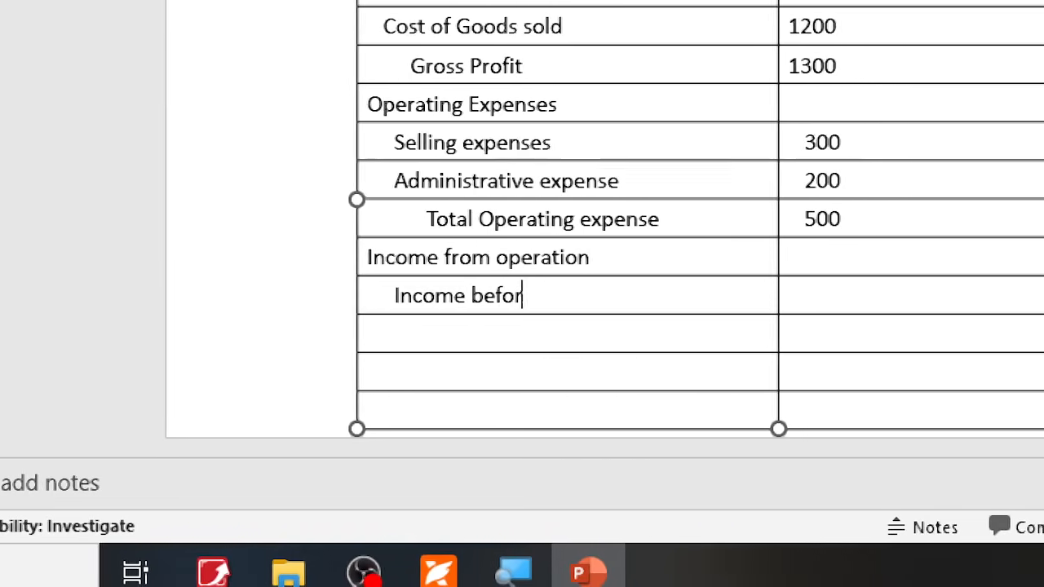
type("x")
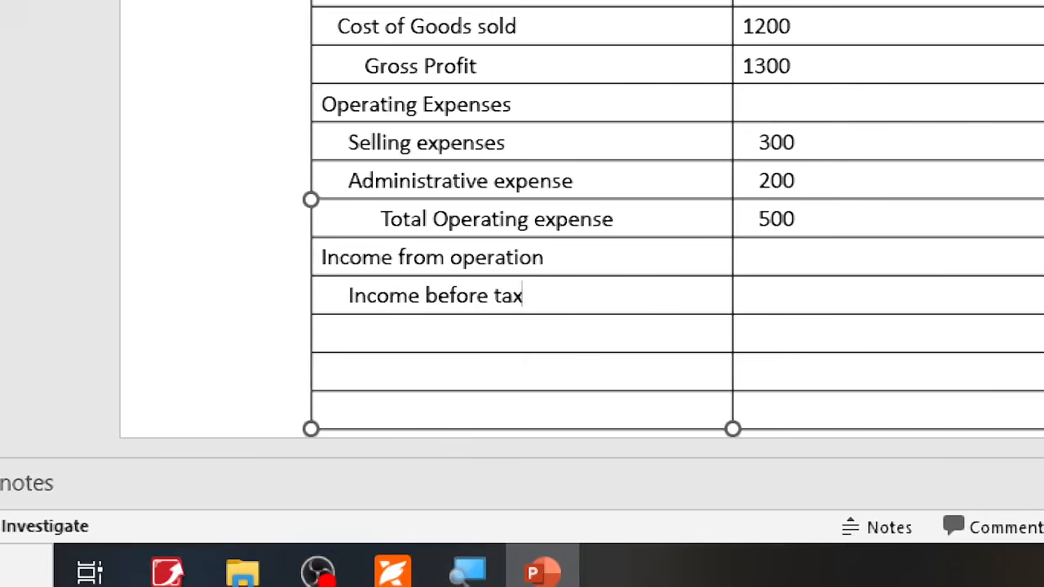
type("es")
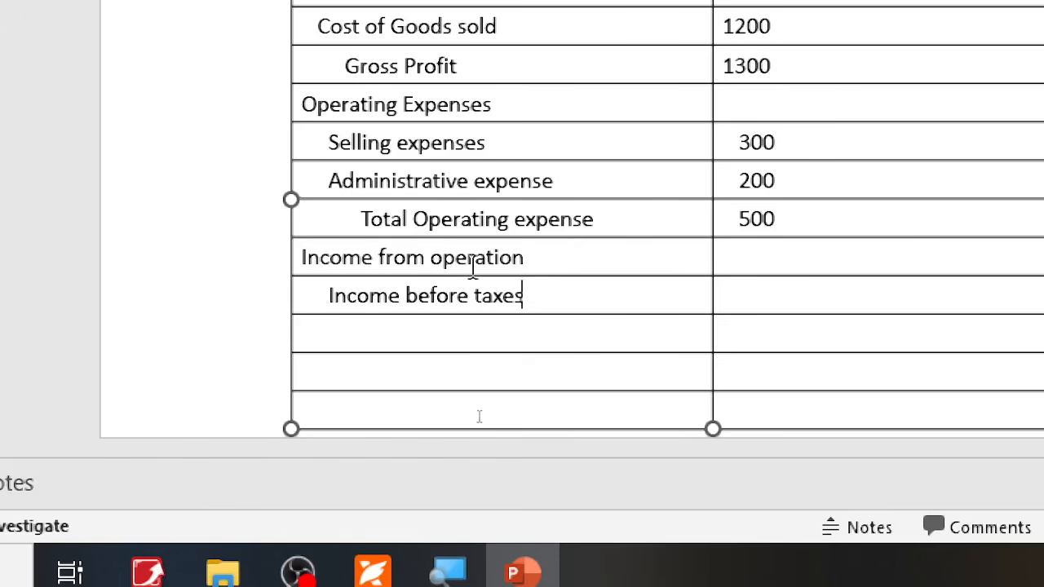
Check the Gross Profit and Total Operating expense amounts and enter 800 as the Income before taxes amount, indented
left_click(769, 297)
left_click(785, 65)
double_click(738, 65)
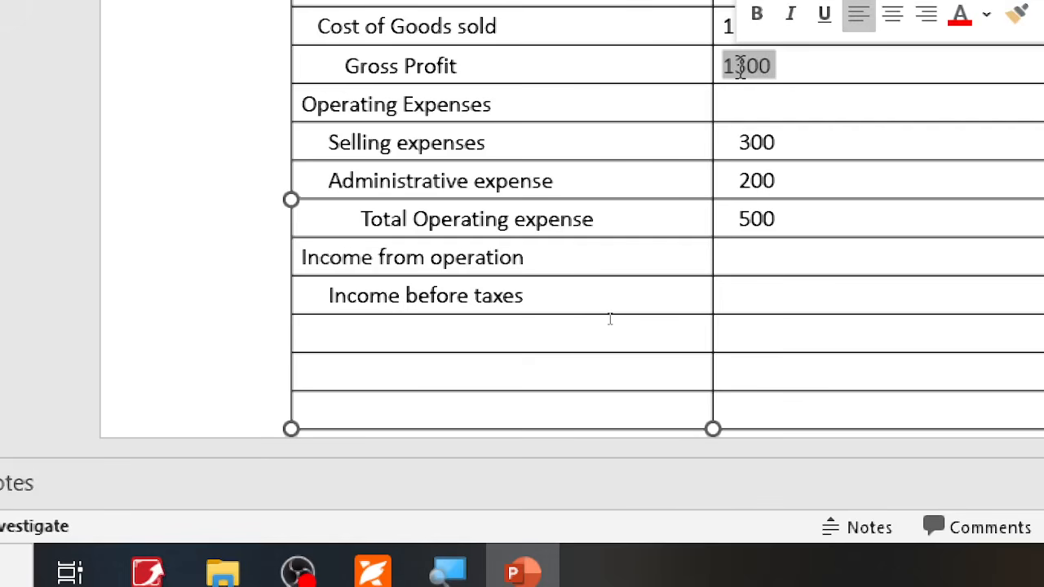
left_click(785, 218)
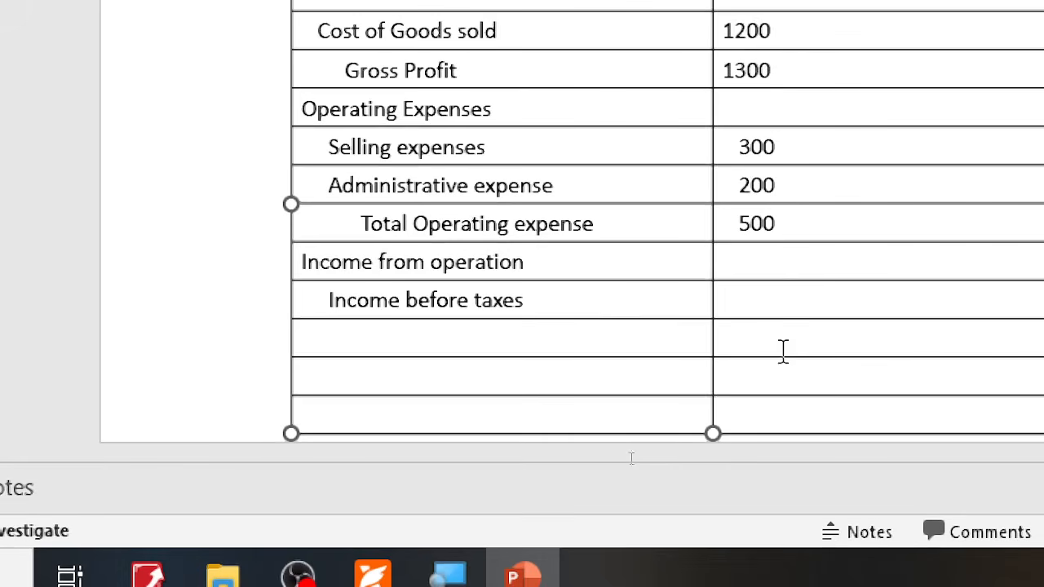
left_click_drag(774, 70, 739, 73)
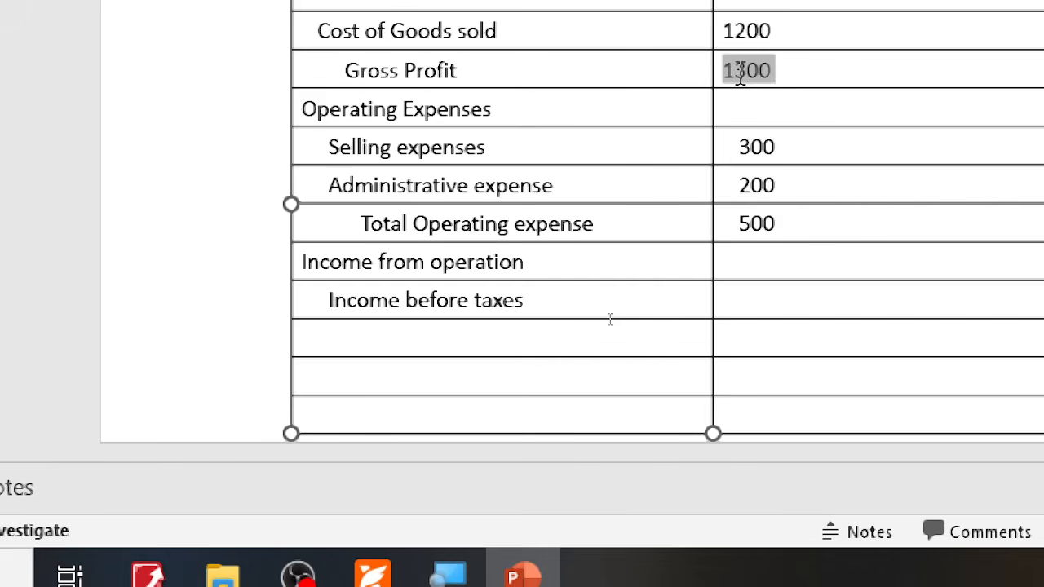
left_click(747, 300)
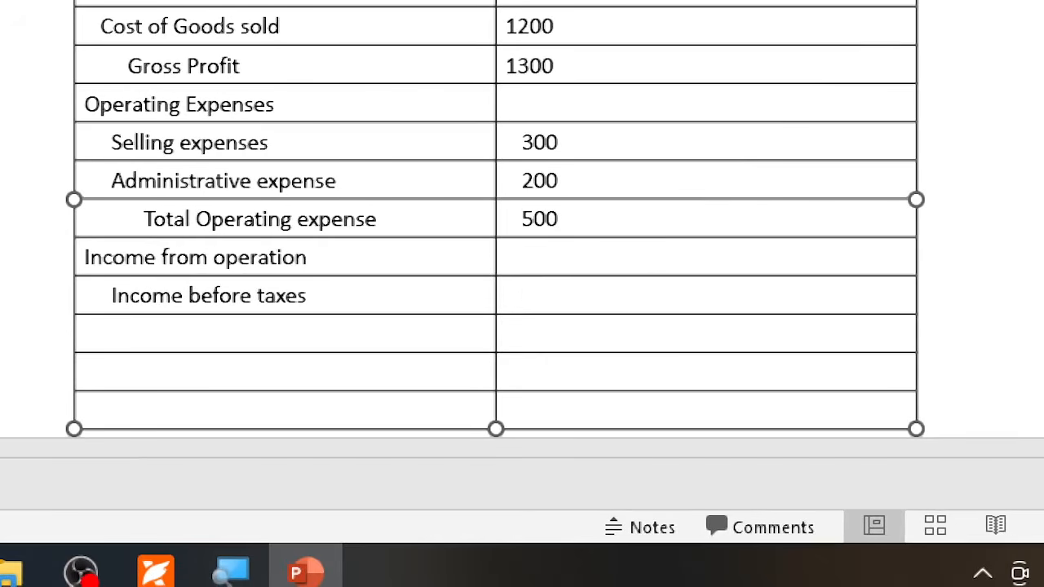
type("800")
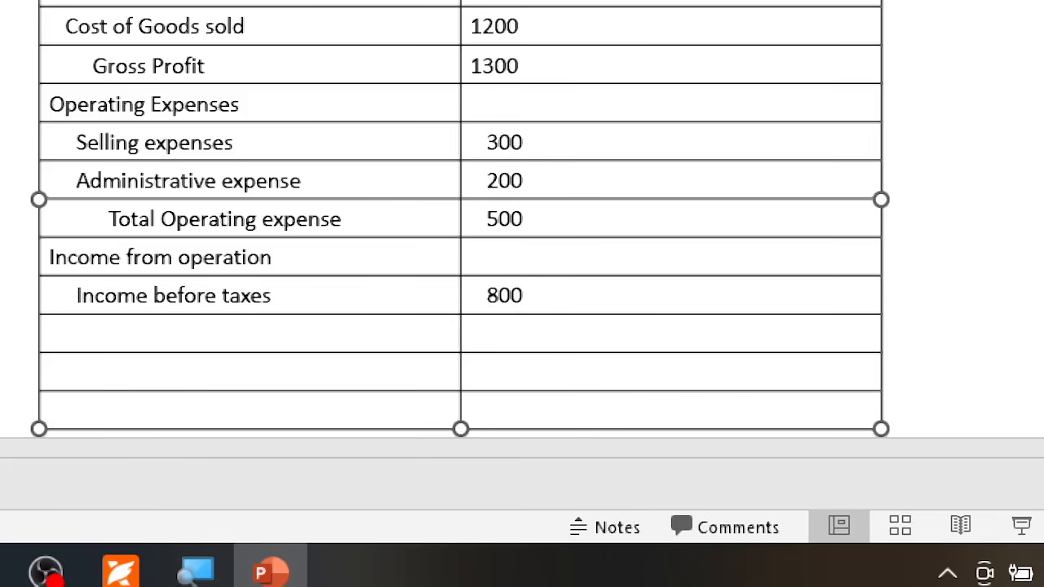
Add the indented label "Income tax expense" in the row below Income before taxes
left_click(290, 340)
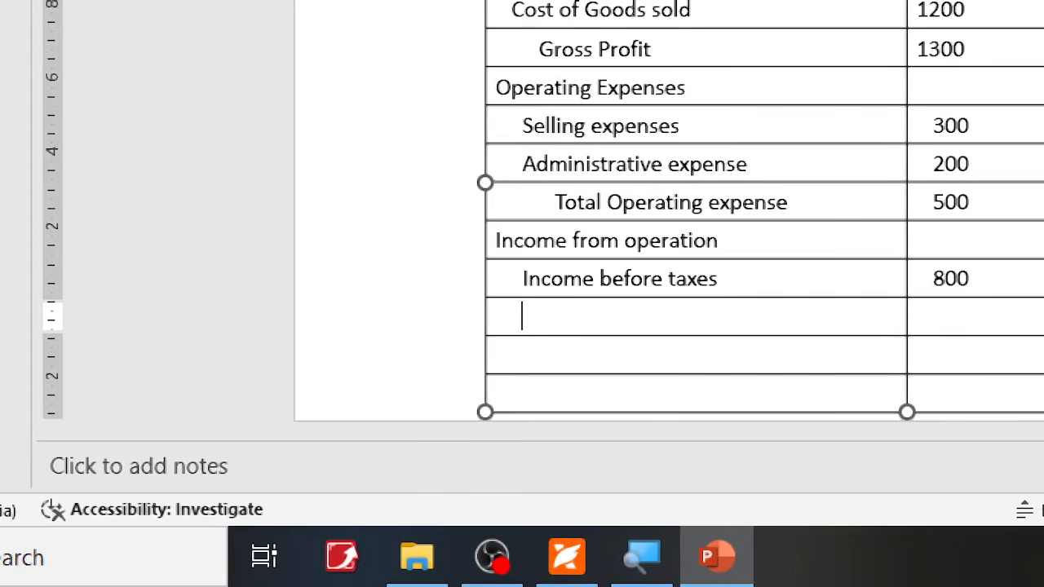
type("Incometa")
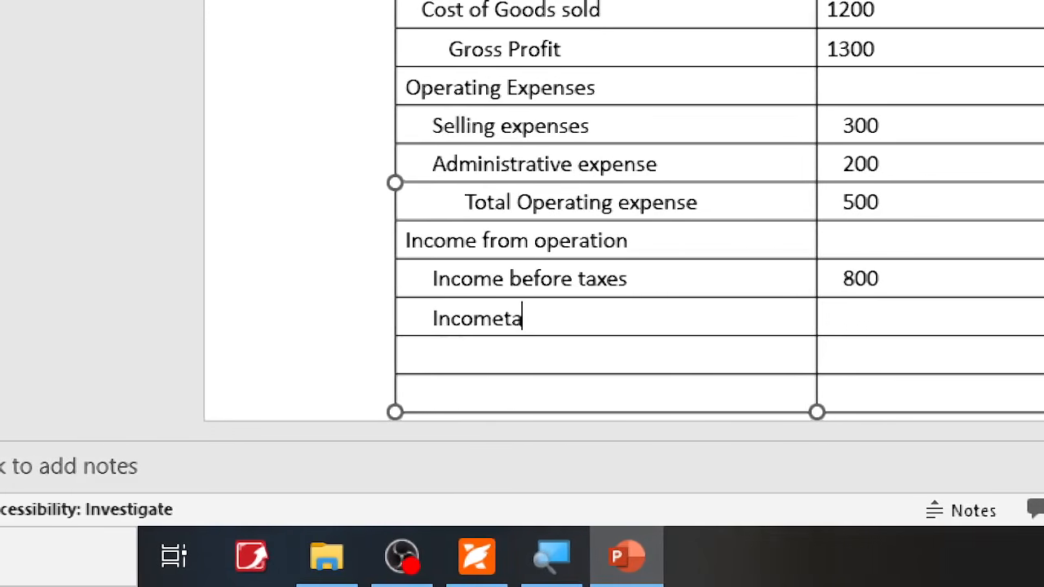
key("BackSpace")
key("BackSpace")
type("ta")
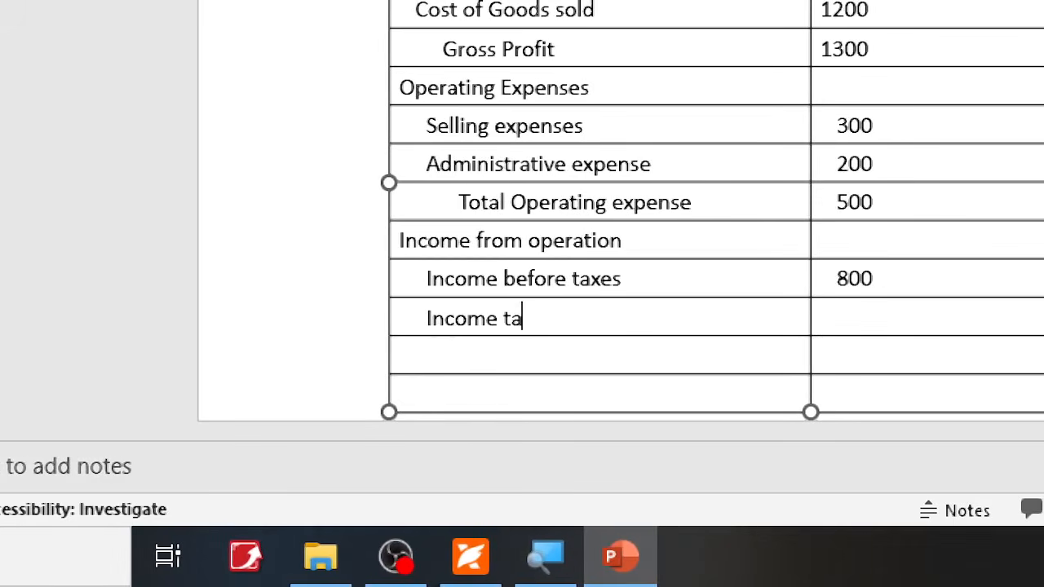
type("x ex")
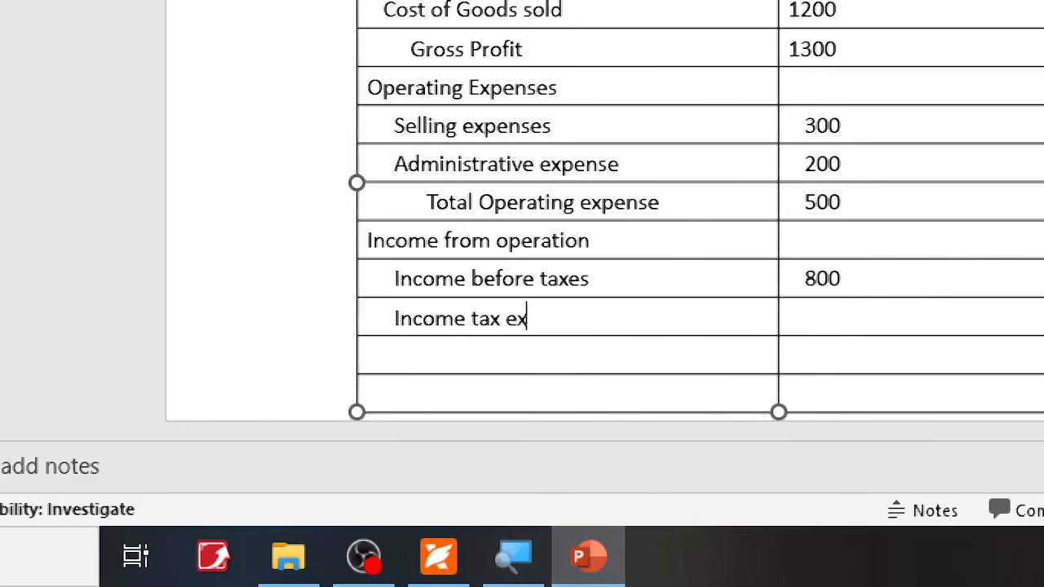
type("penses")
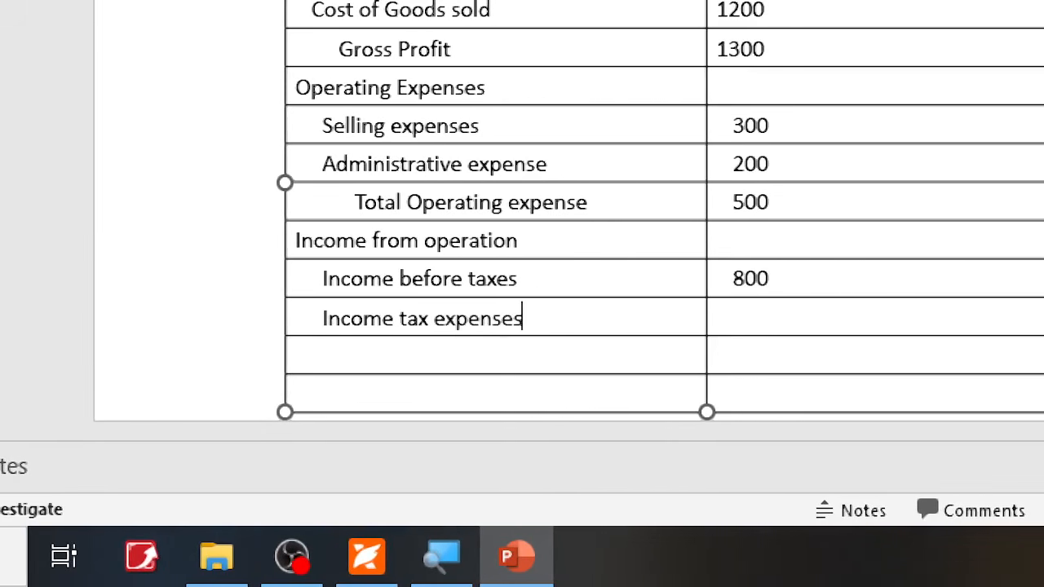
key("BackSpace")
Enter 200 as the Income tax expense amount and line it up with the amounts above
key("Tab")
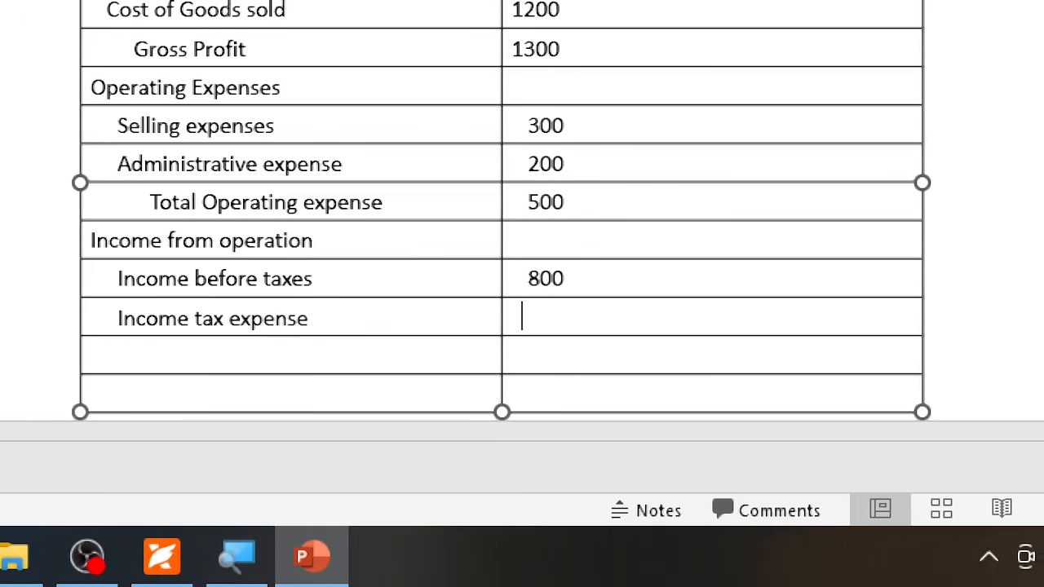
type("200")
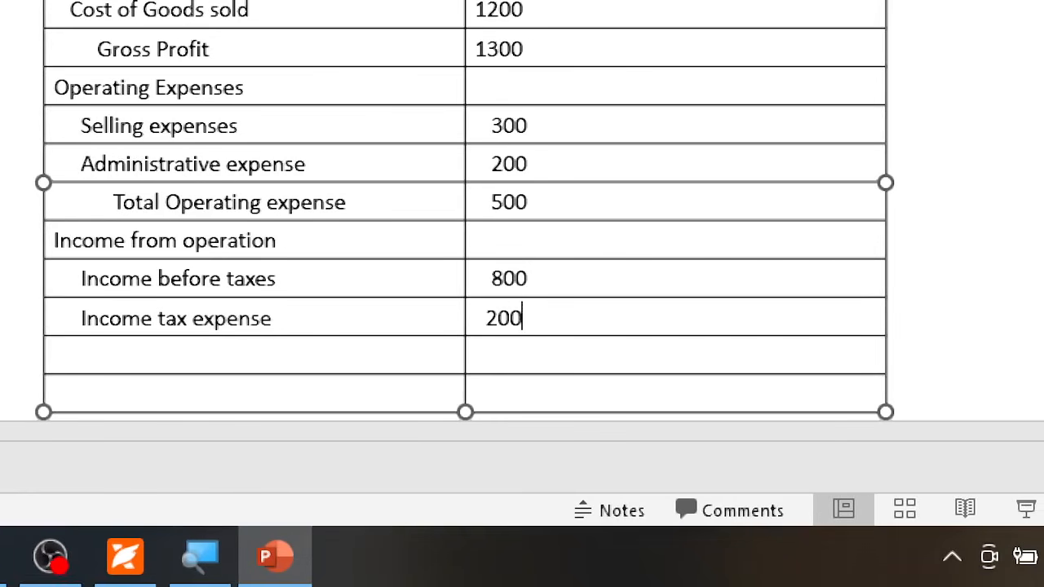
key("Left")
key("Left")
key("Left")
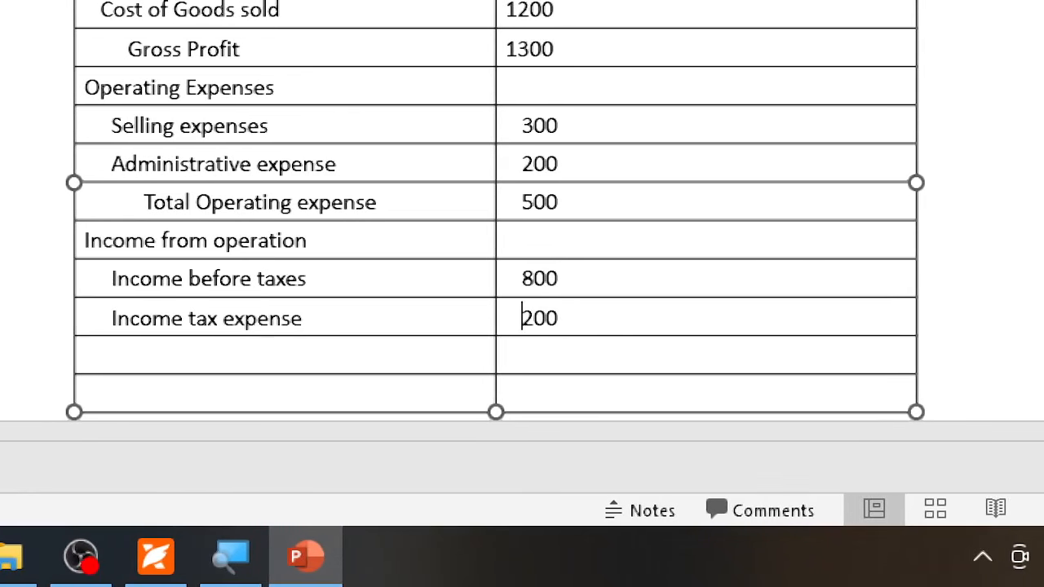
Fill the row below Income tax expense with the label "Net Income" and the amount 700
left_click(115, 363)
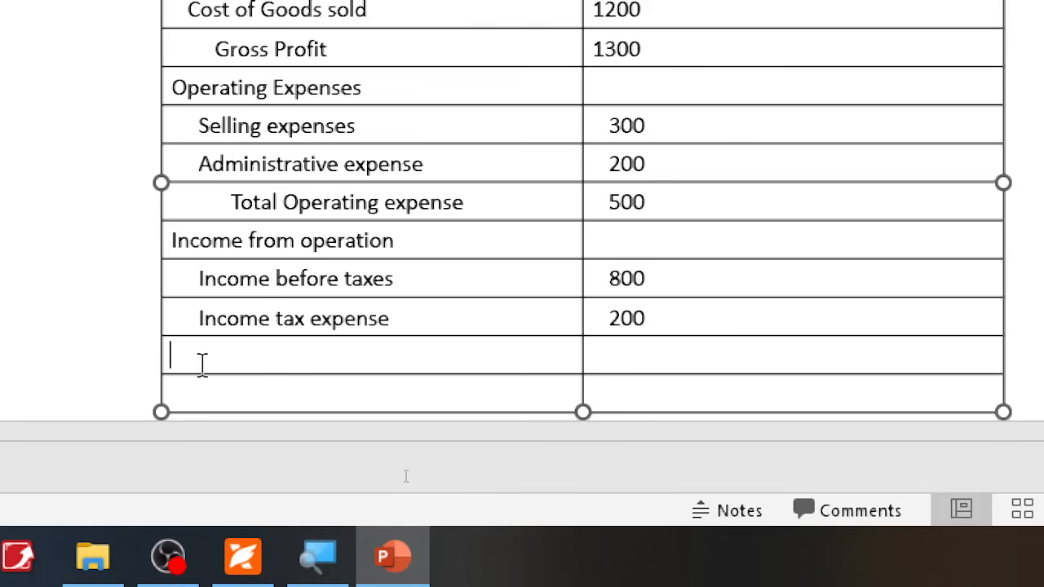
left_click(202, 363)
type("Net")
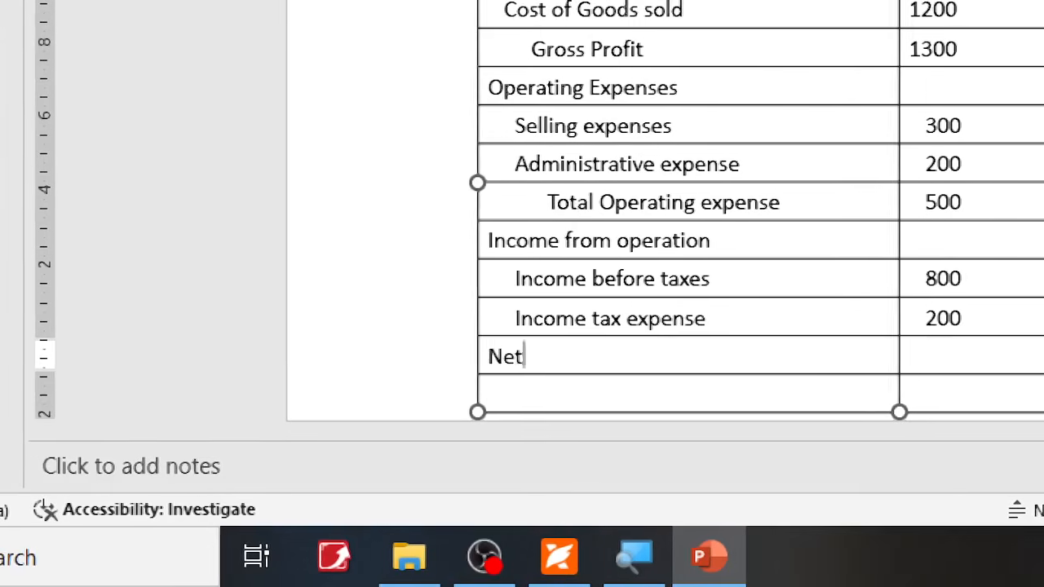
type(" Income")
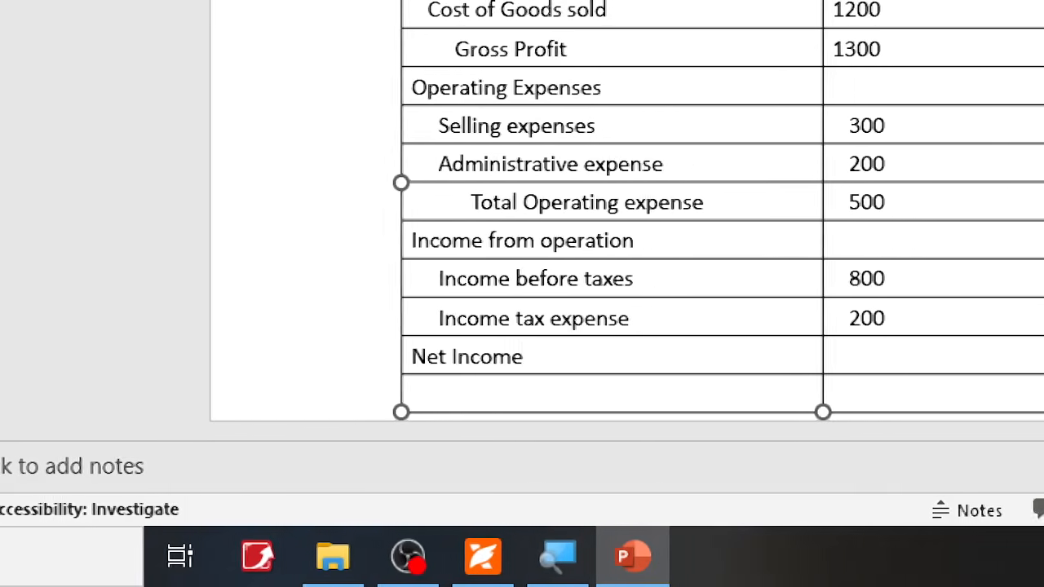
key("Tab")
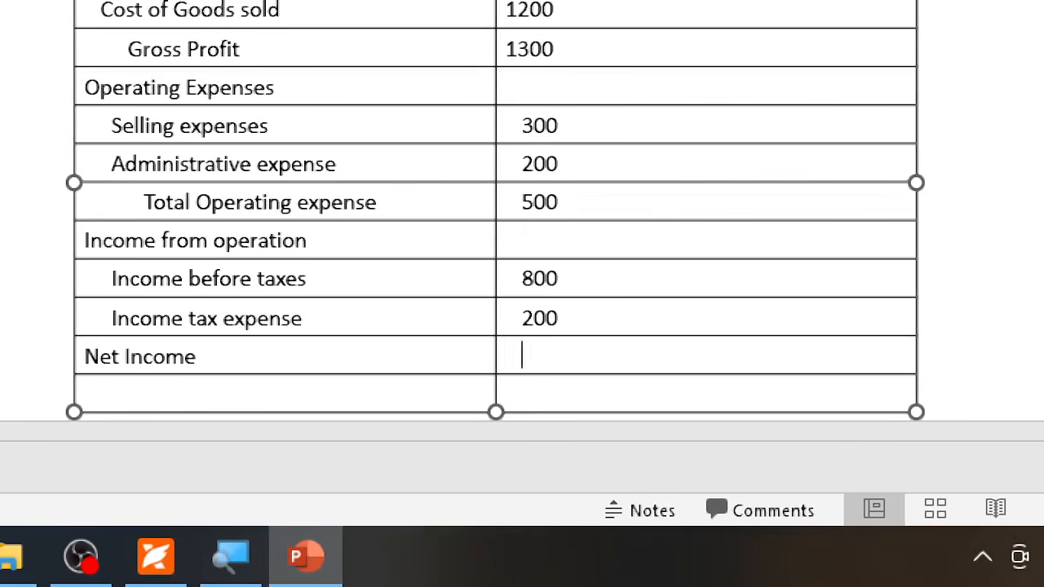
type("7")
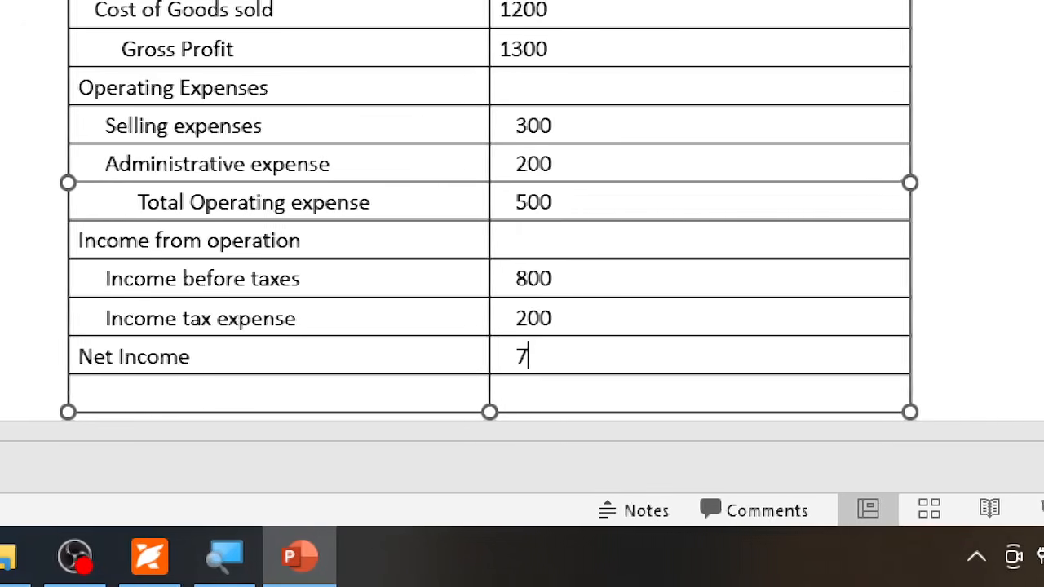
type("00")
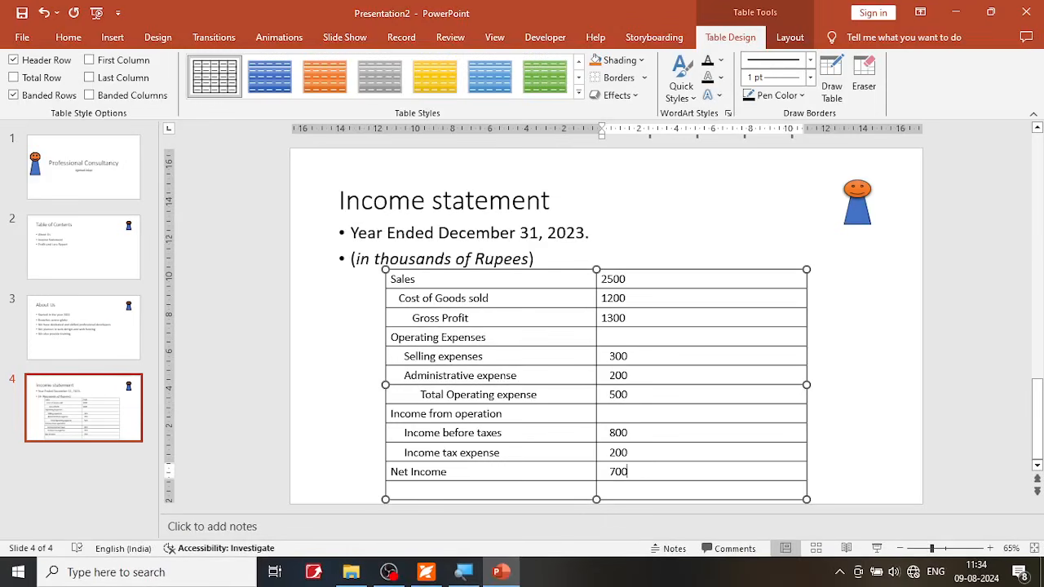
key("Tab")
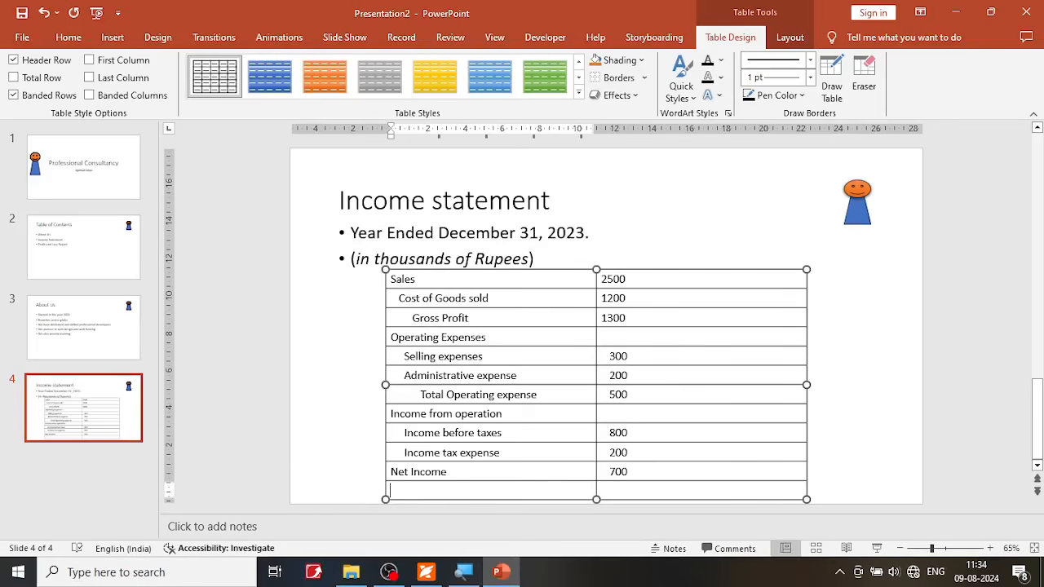
right_click(445, 492)
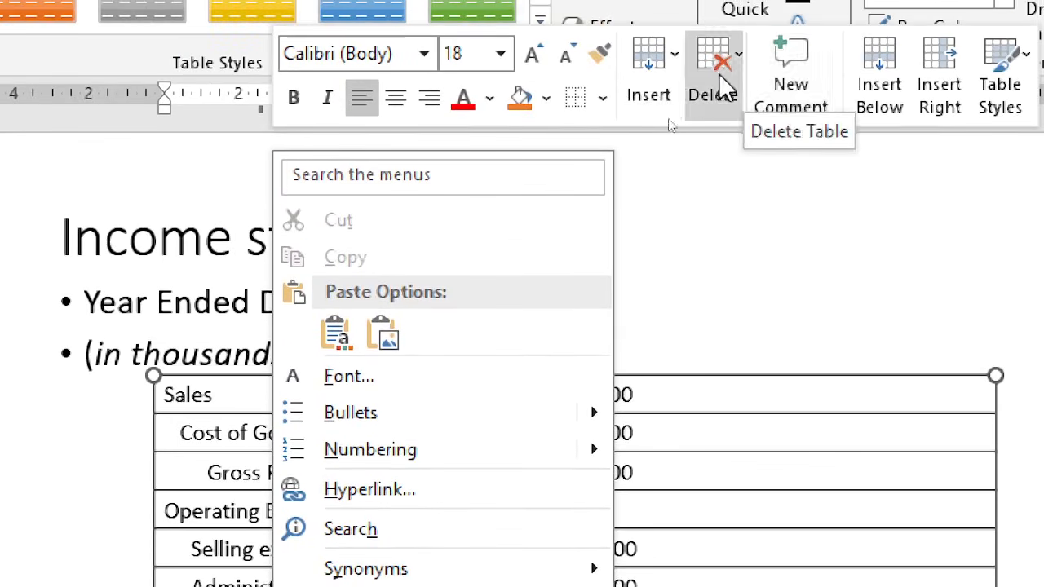
left_click(739, 73)
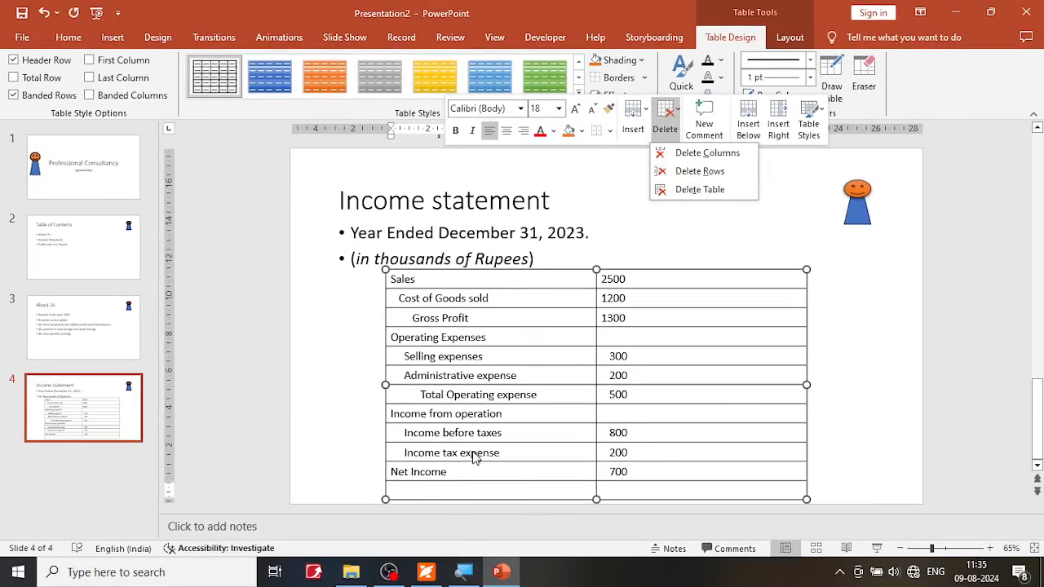
left_click(486, 489)
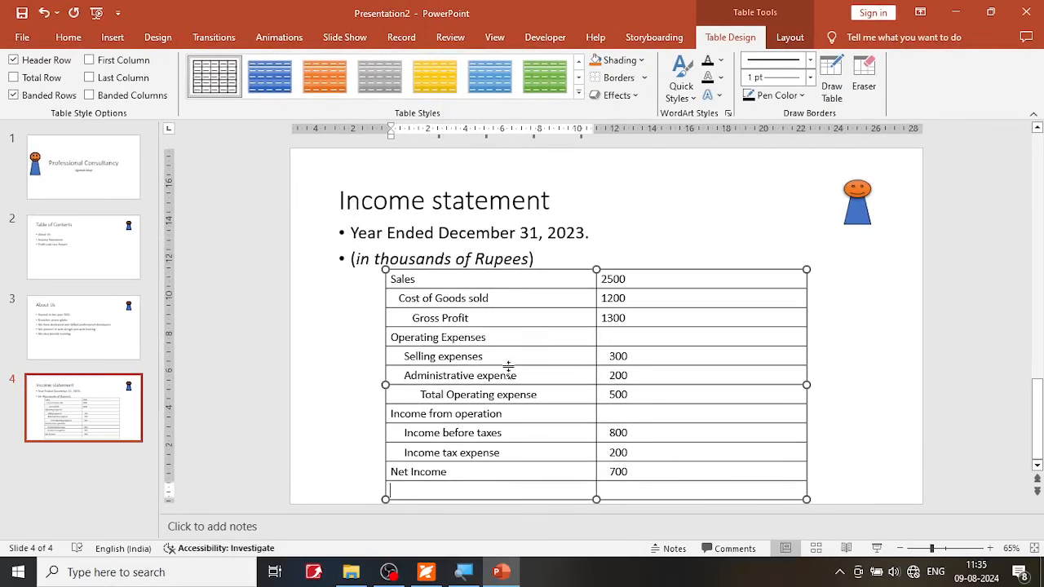
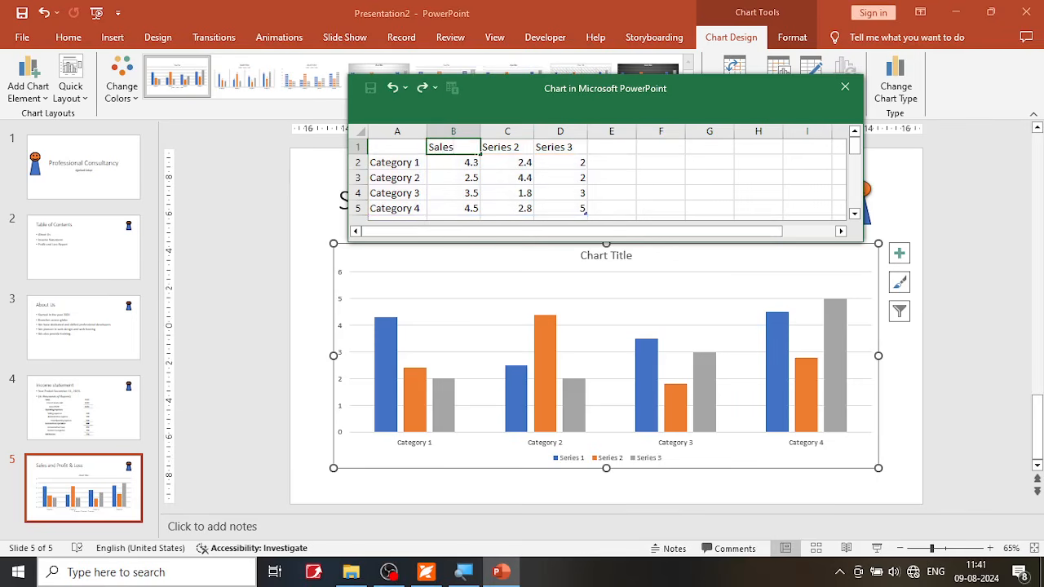
Accept Sales as the first series name in the chart's data sheet and rename the second series to Expenses
key("Tab")
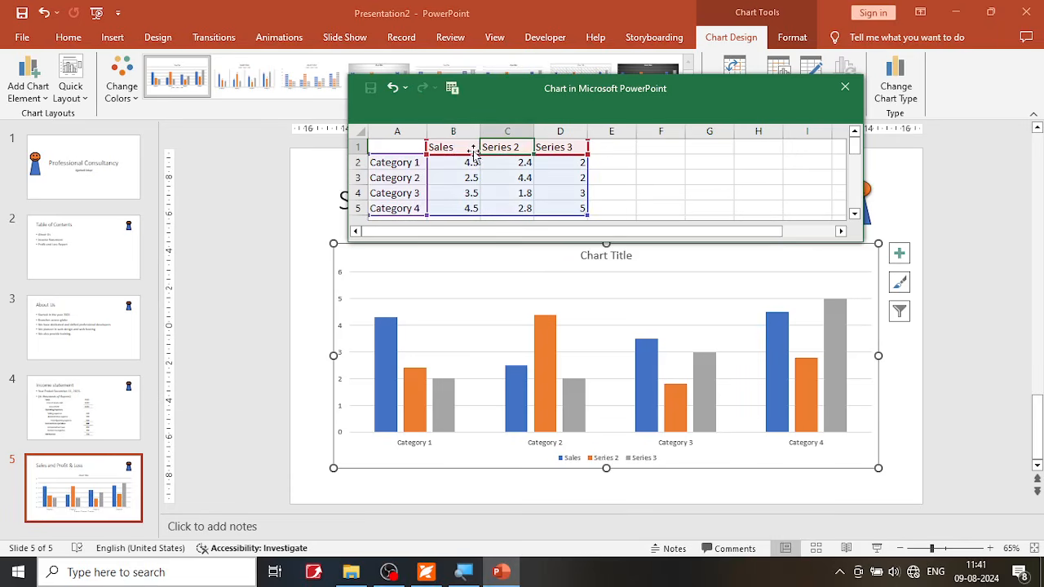
type("Expenses")
key("Tab")
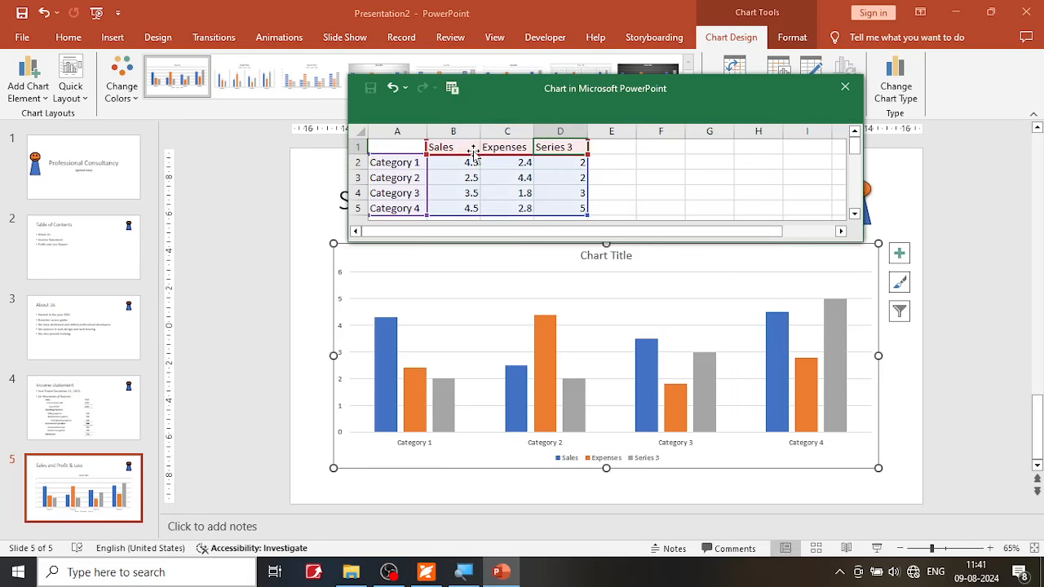
Rename the third chart series to Profit and the first two categories to 2021 and 2022 in the data sheet
type("Profit")
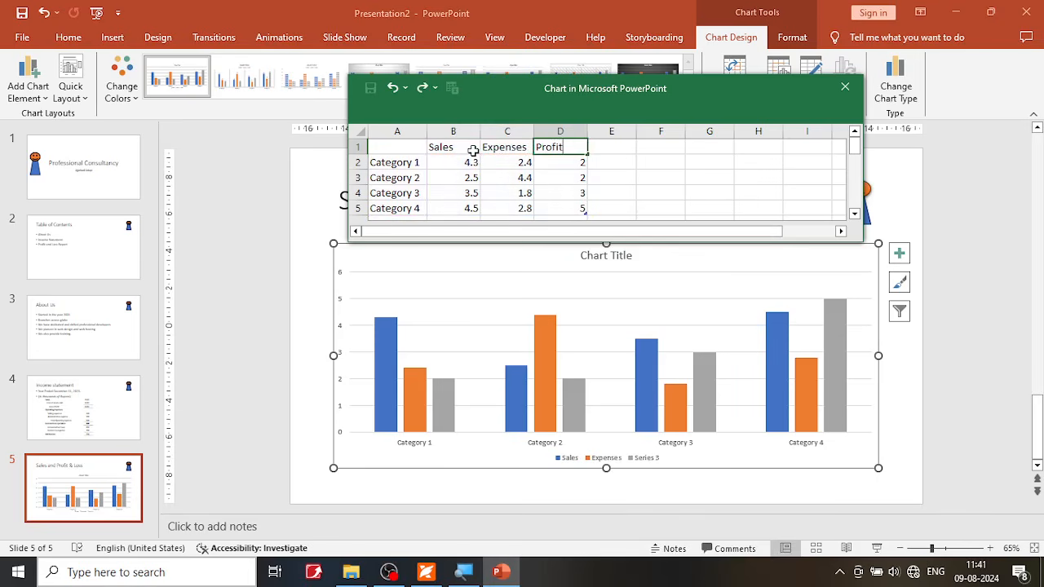
left_click(394, 166)
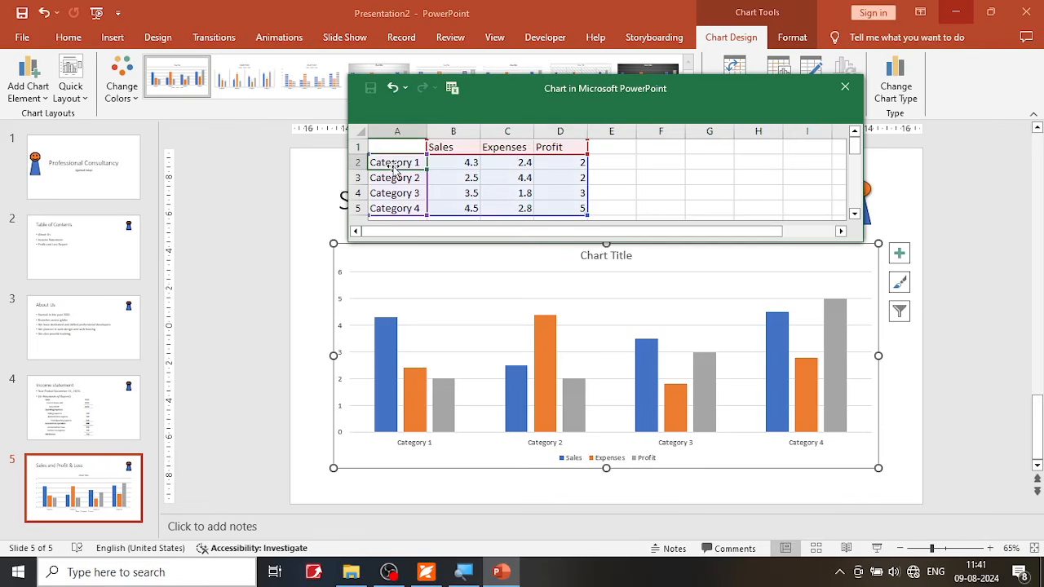
type("2021")
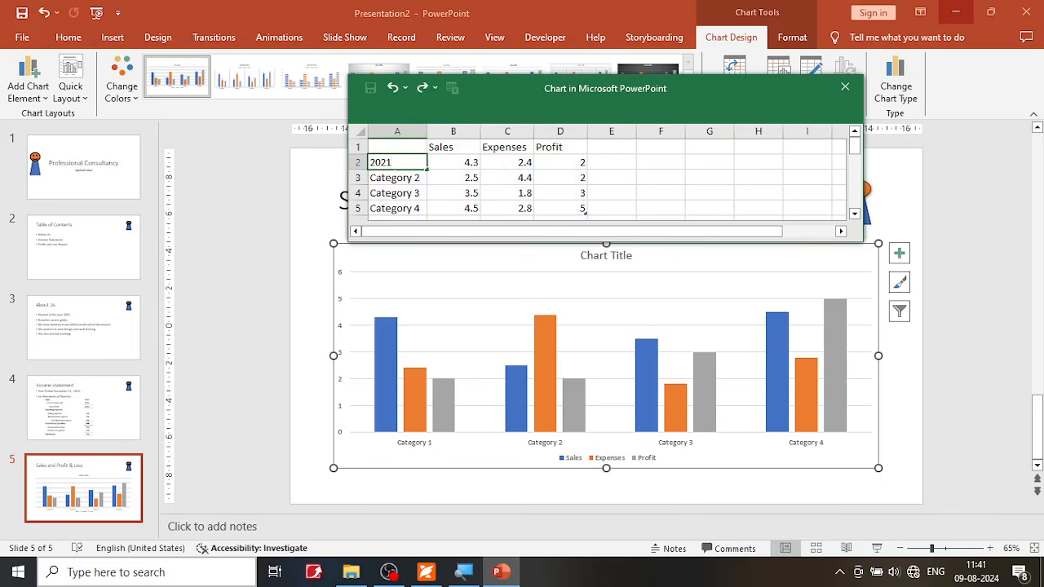
key("Return")
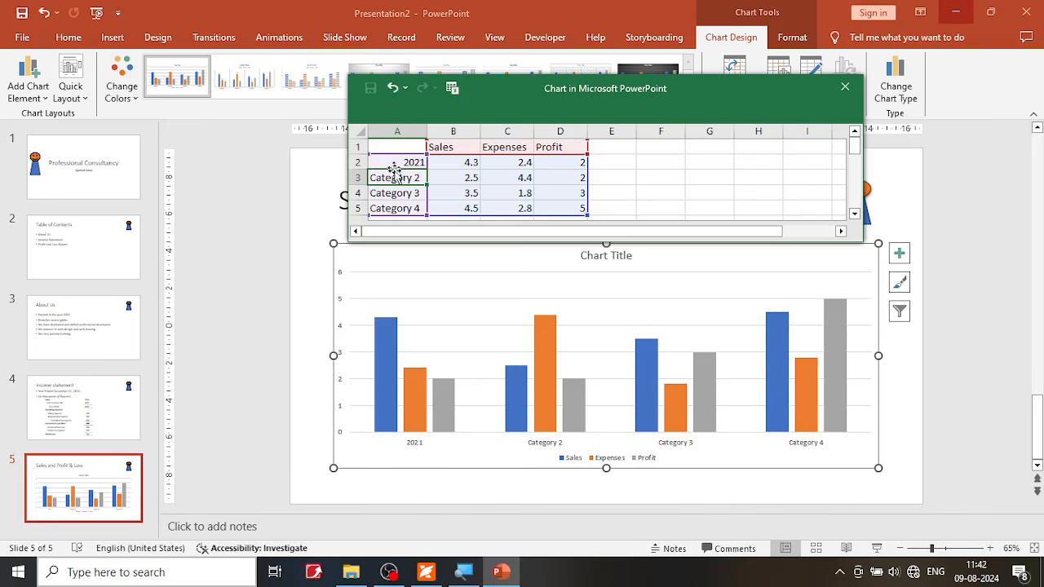
type("2022")
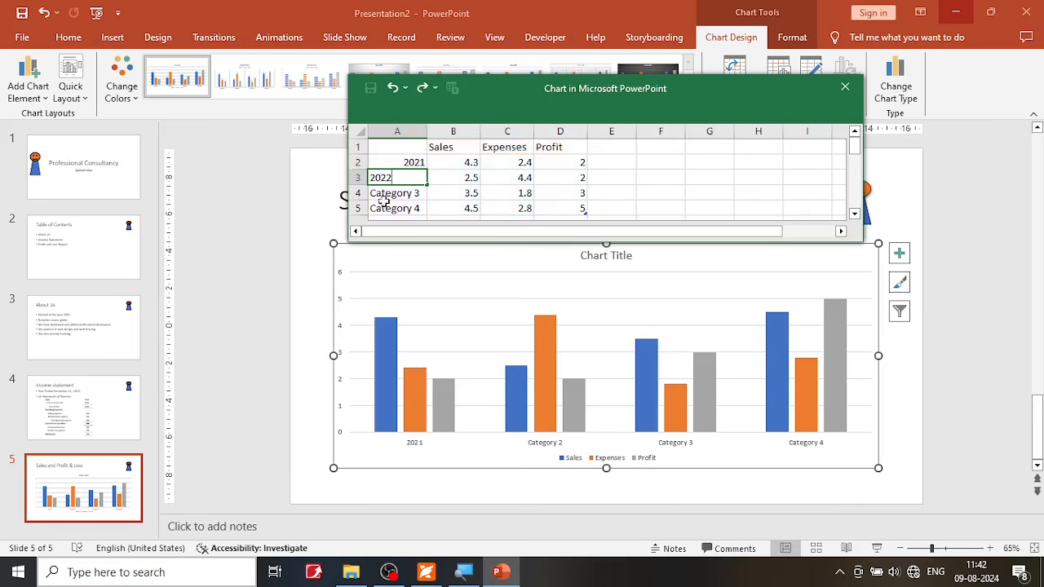
key("Return")
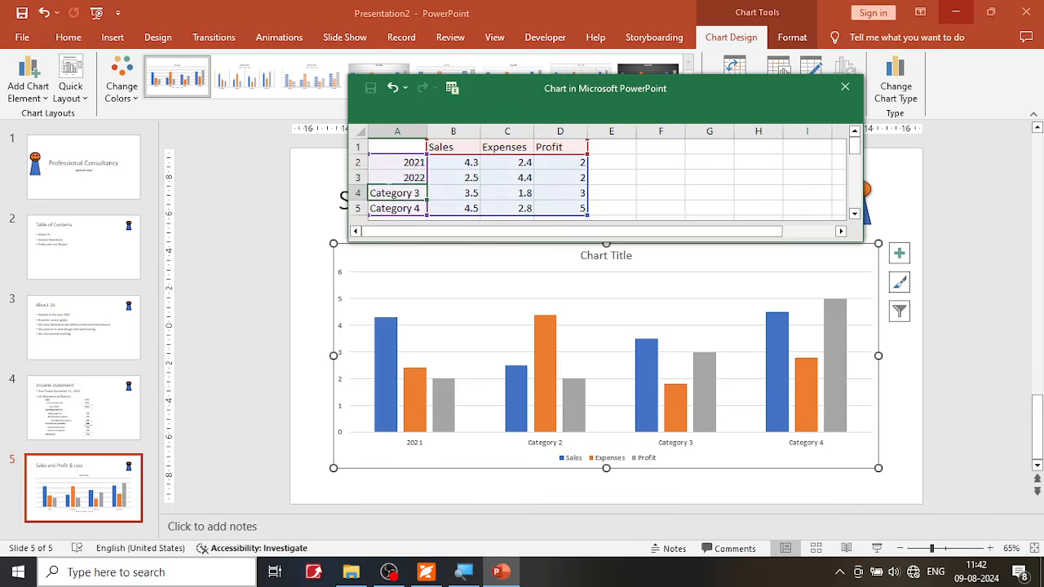
Name the third and fourth categories 2023 and 2024, dismissing the licence notice over the data sheet
type("20")
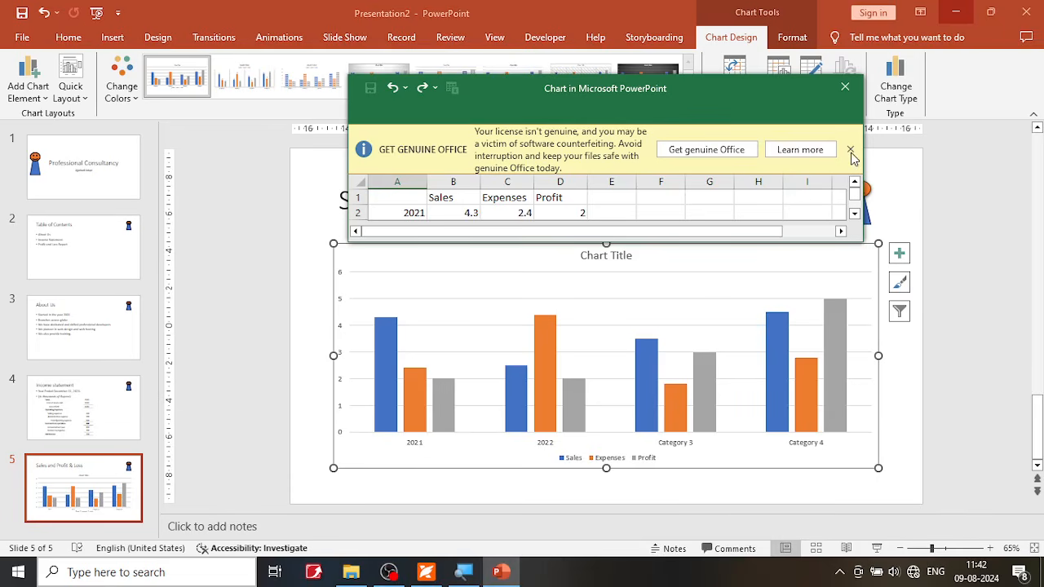
left_click(984, 318)
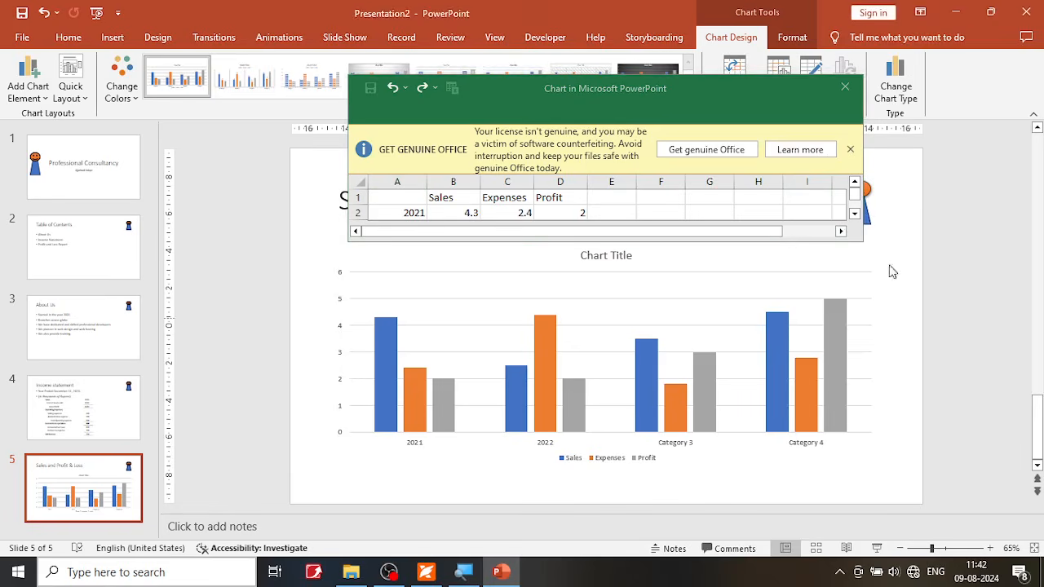
left_click(851, 150)
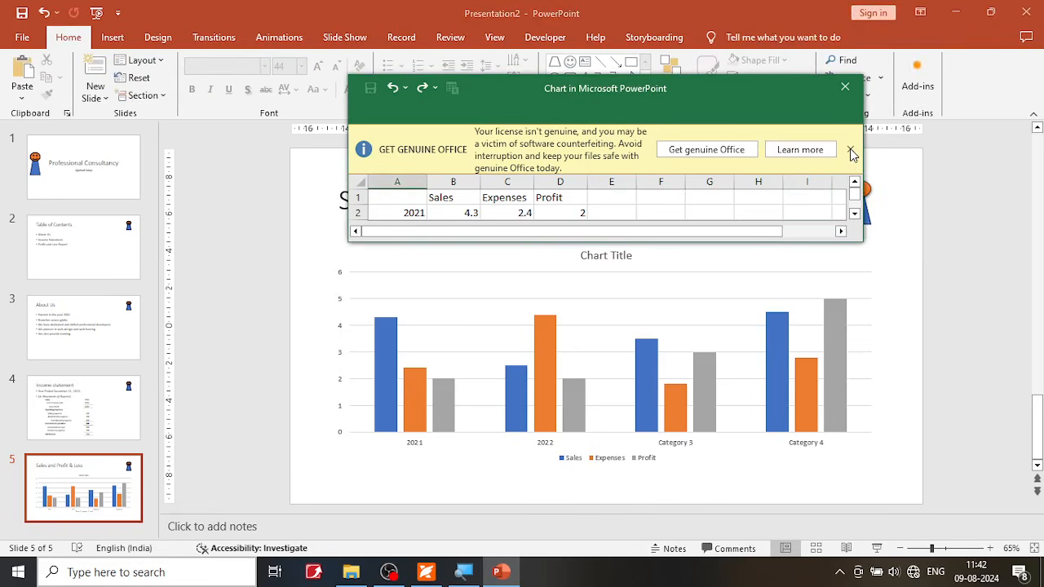
left_click(851, 150)
left_click(413, 209)
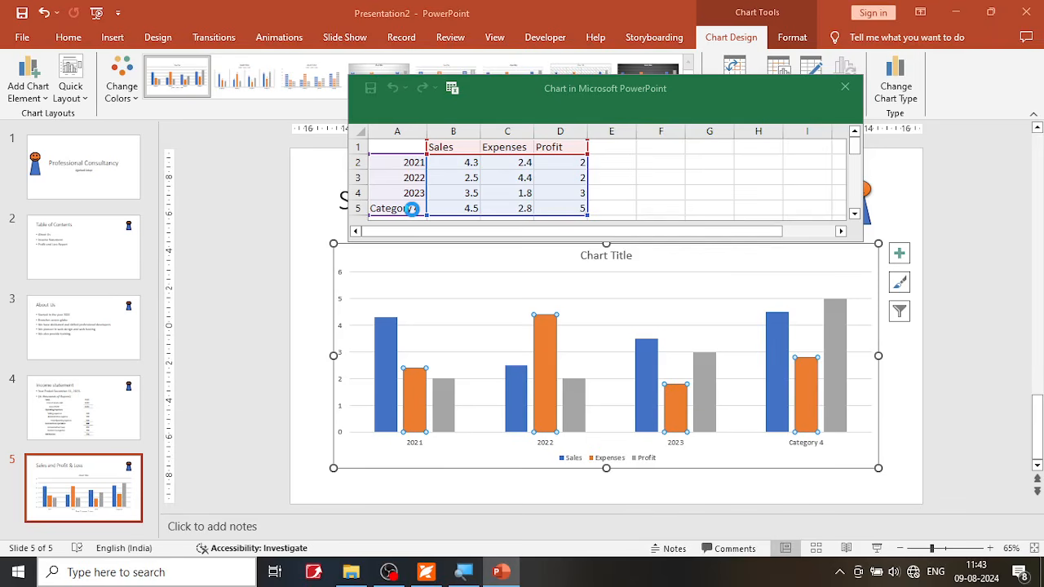
left_click(412, 209)
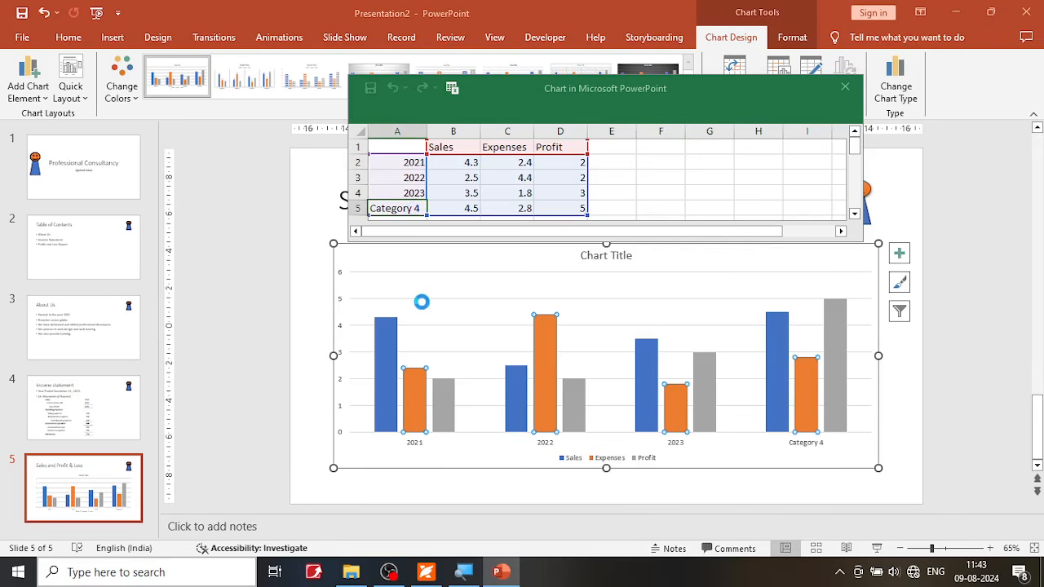
left_click(563, 580)
left_click(383, 211)
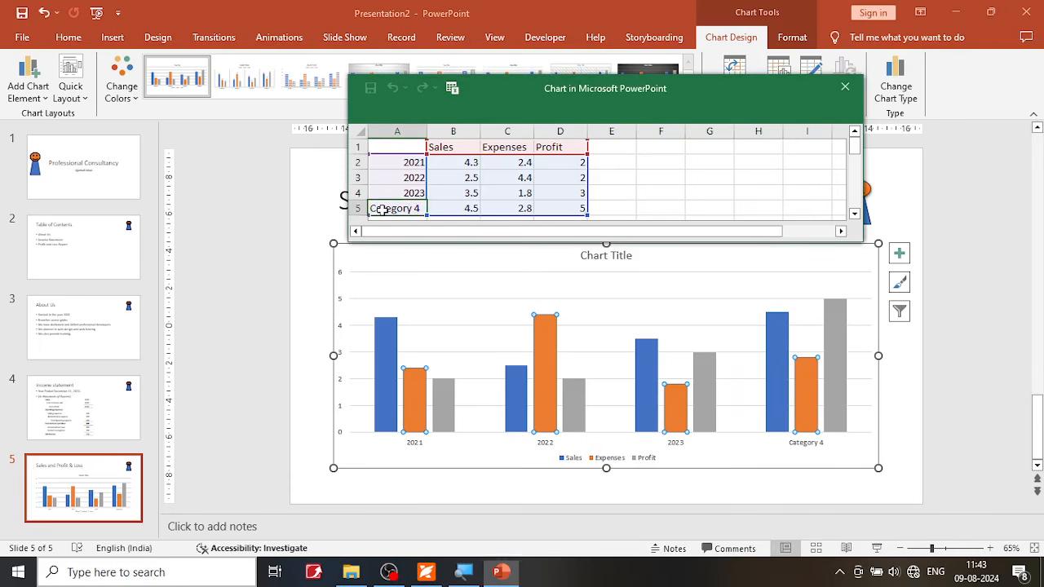
type("2024")
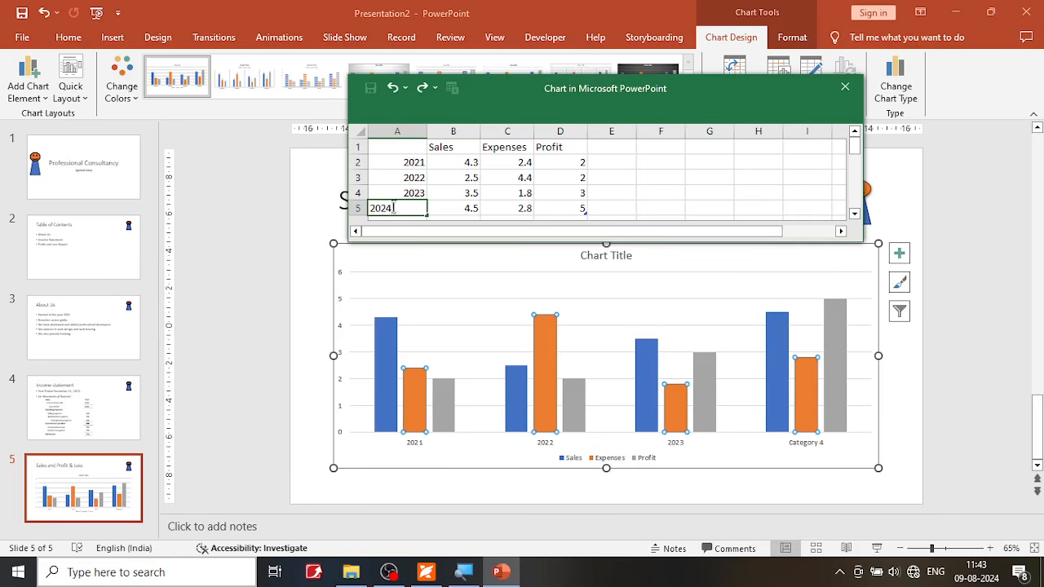
Enter the Sales values 5000, 6000, 5500 and 5600 for the years 2021 to 2024
left_click(471, 163)
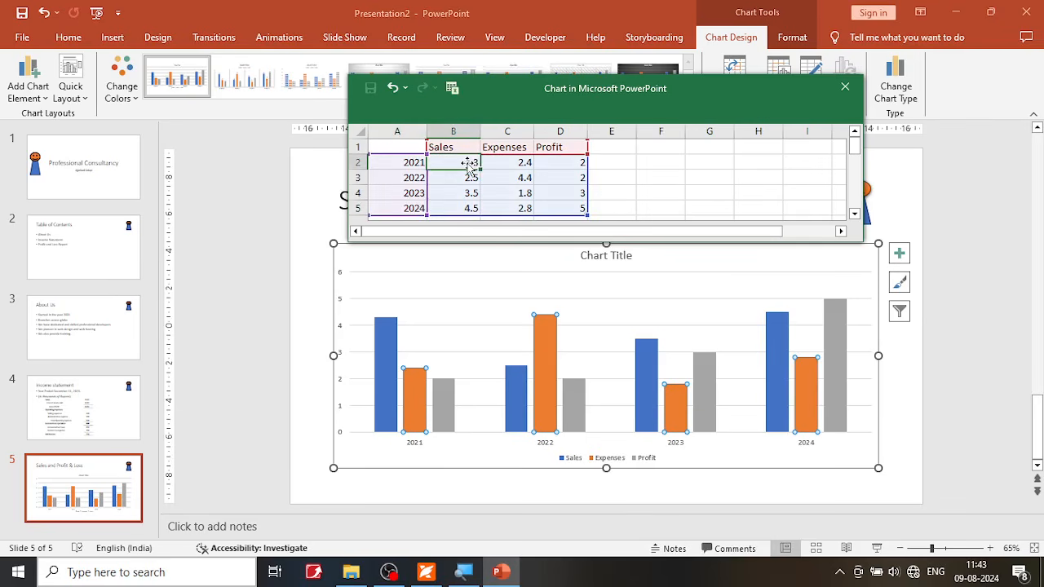
type("5000")
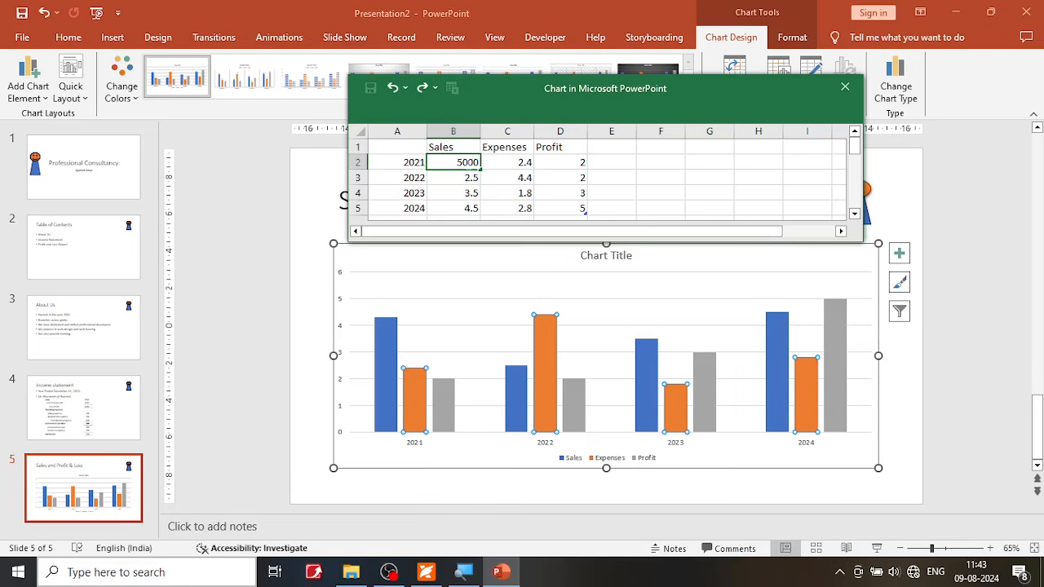
key("Return")
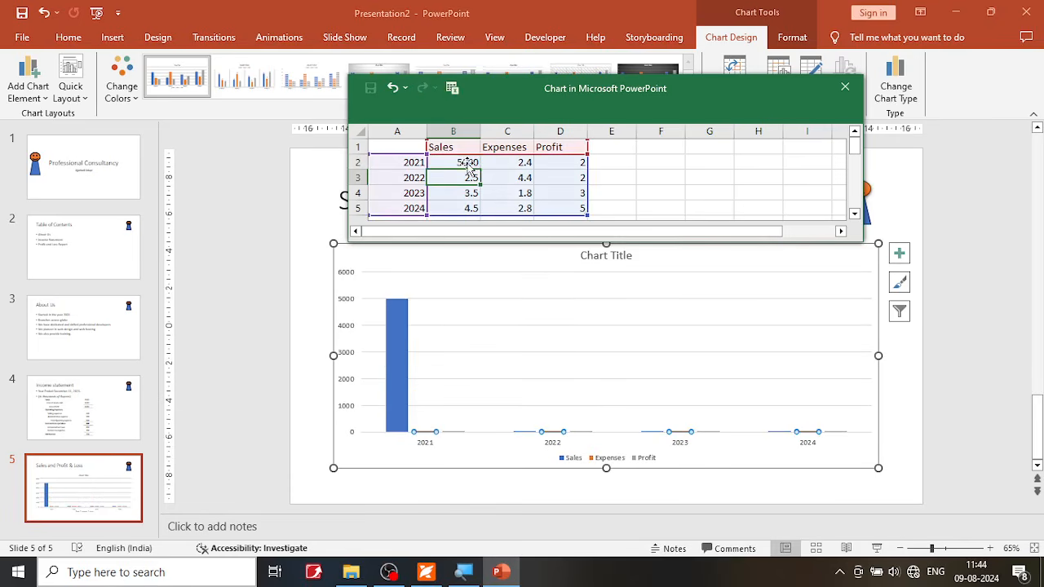
type("6000")
key("Return")
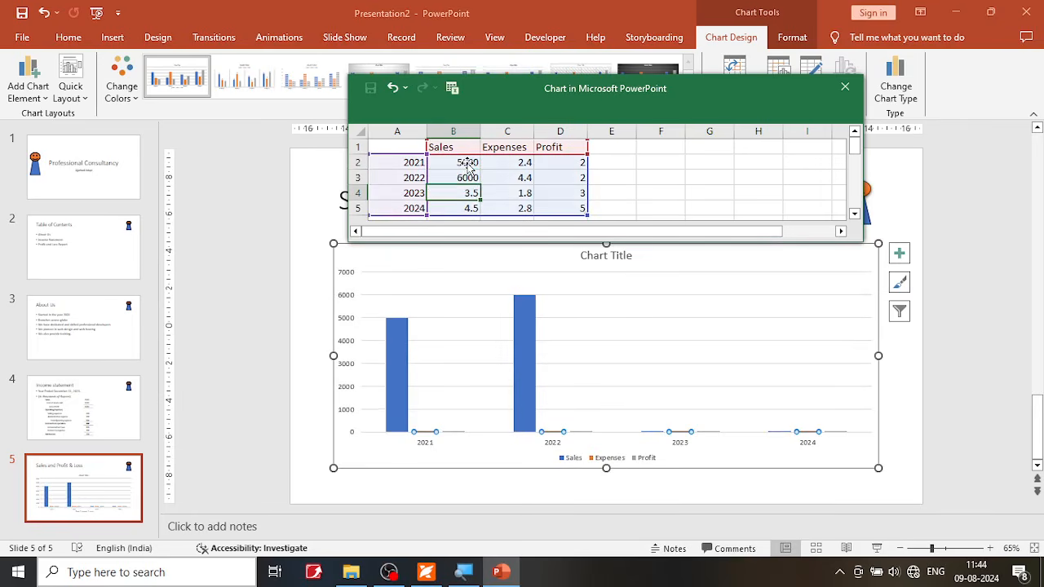
type("5500")
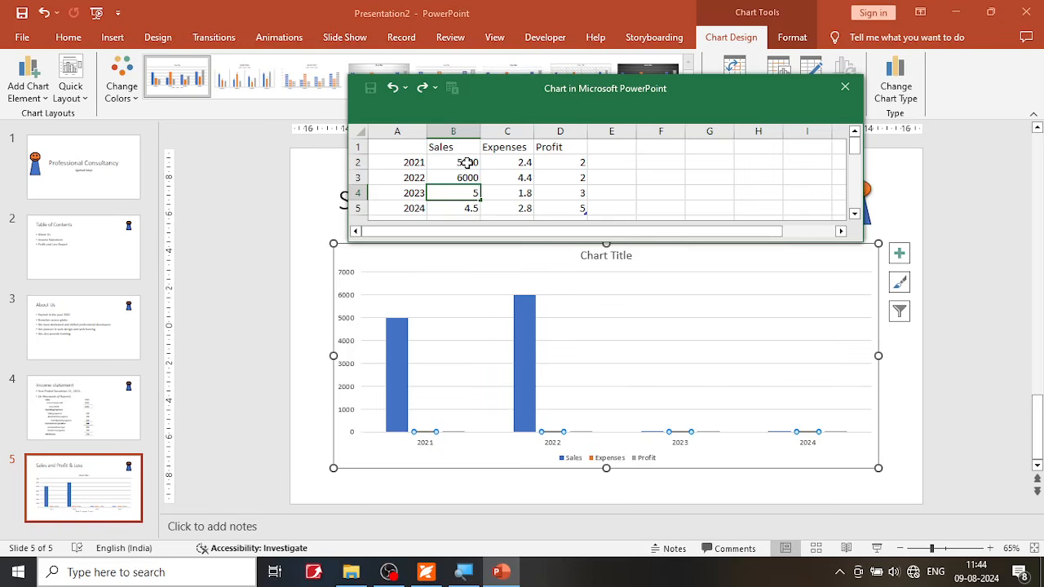
key("Return")
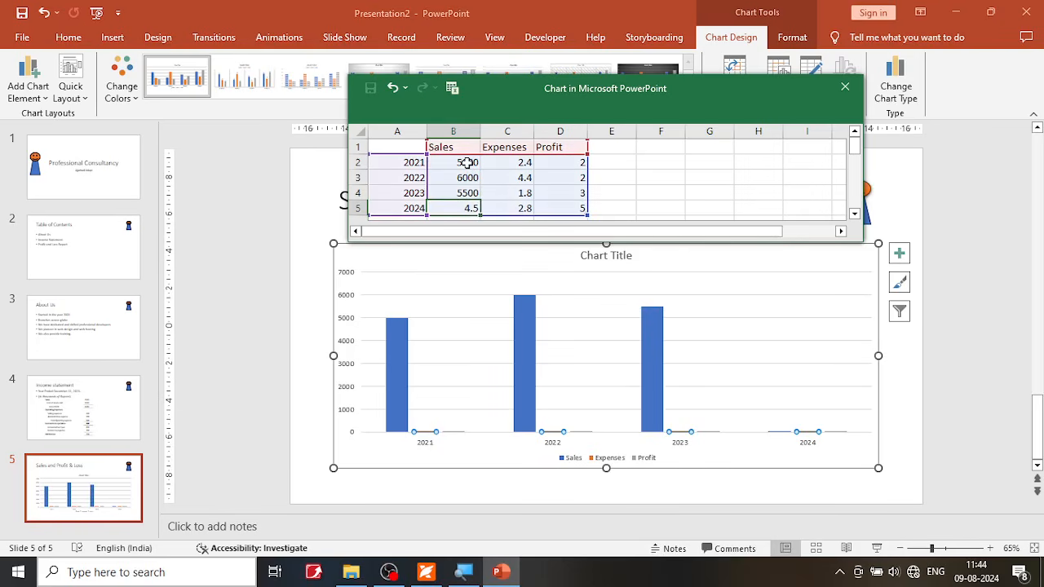
type("5600")
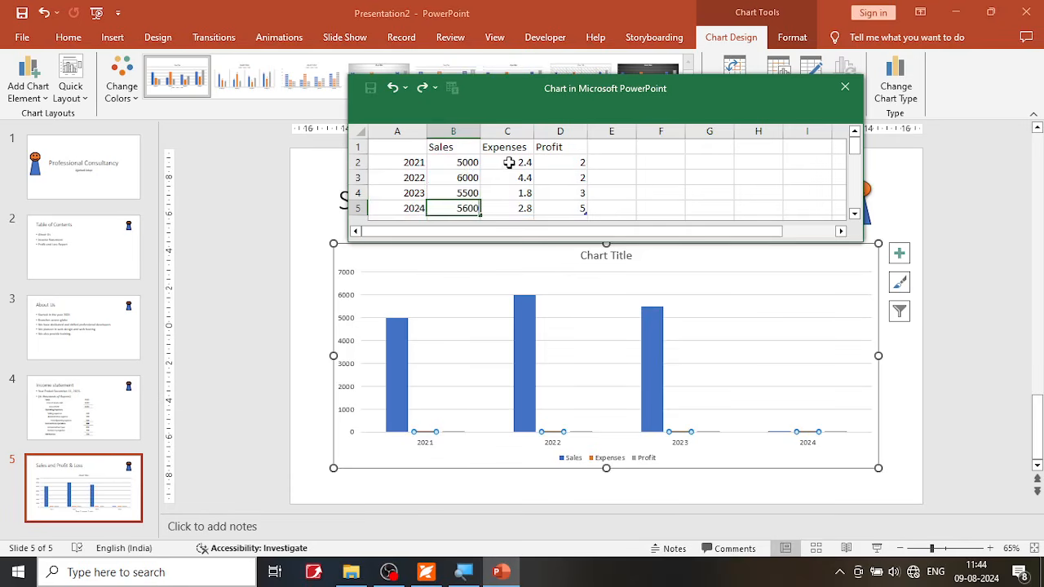
Enter the Expenses values 2000, 1500, 1800 and 2200 for the years 2021 to 2024
left_click(507, 162)
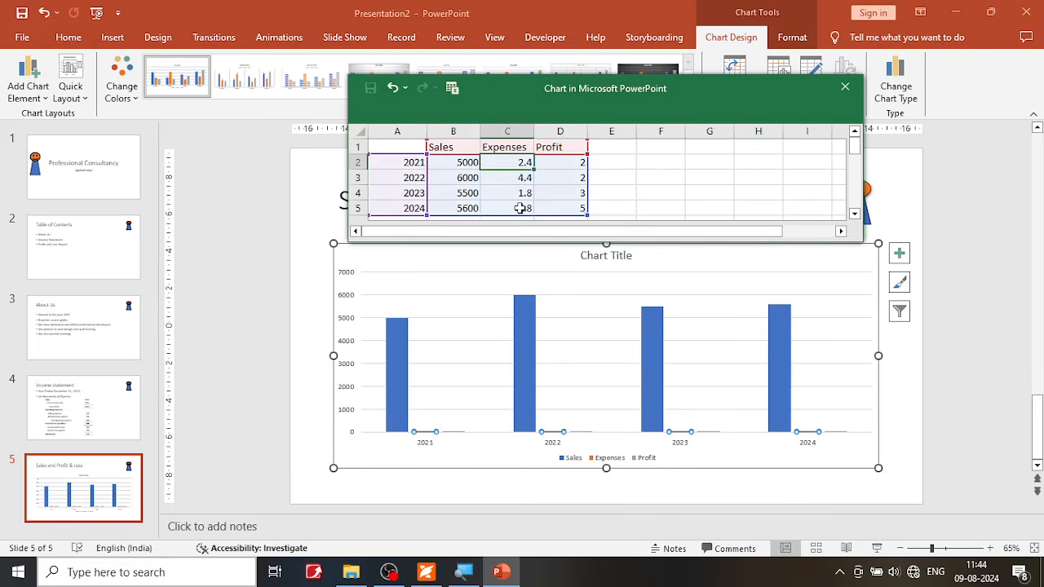
type("2000")
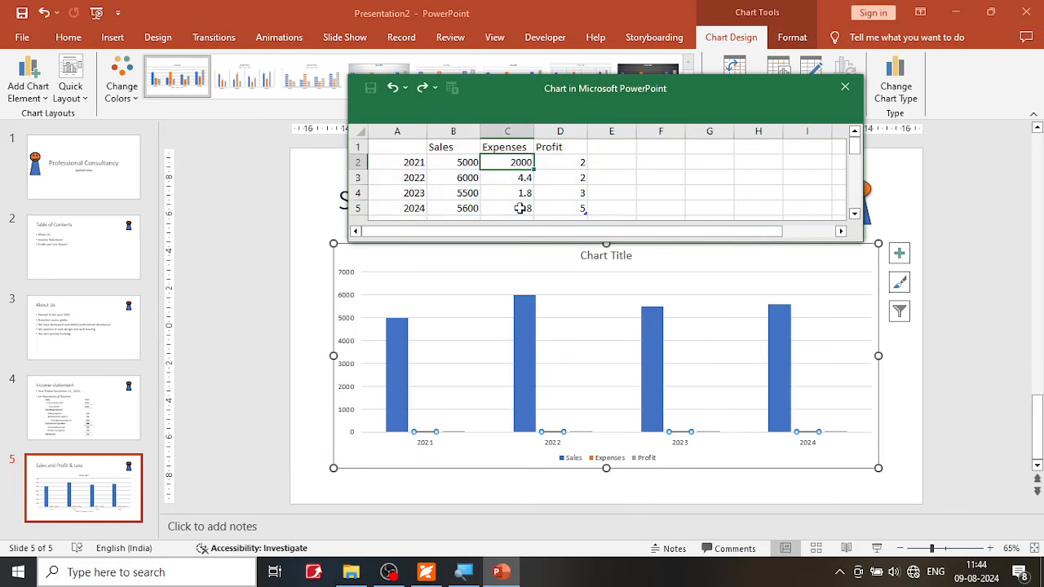
key("Return")
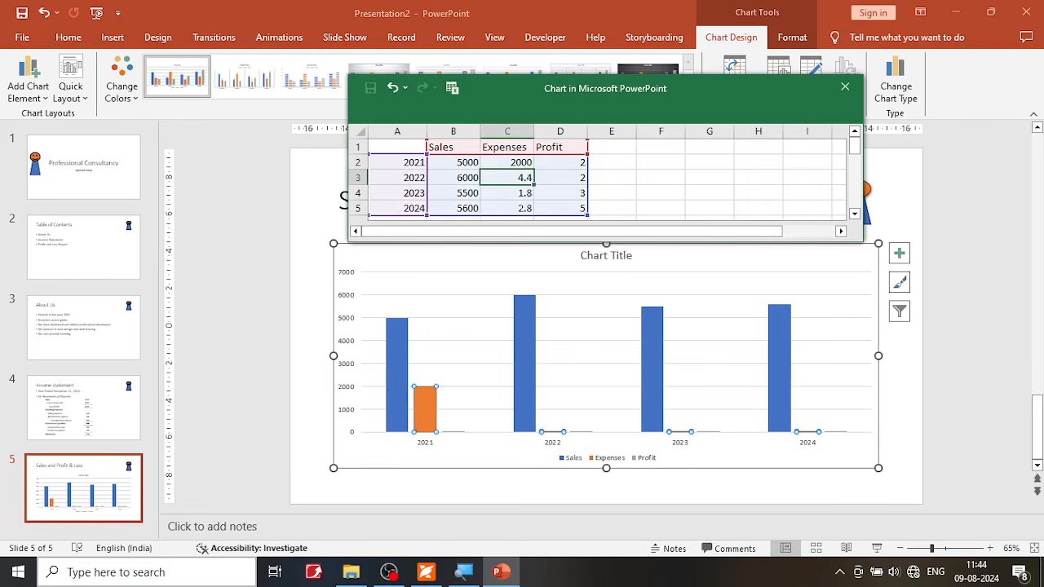
type("1500")
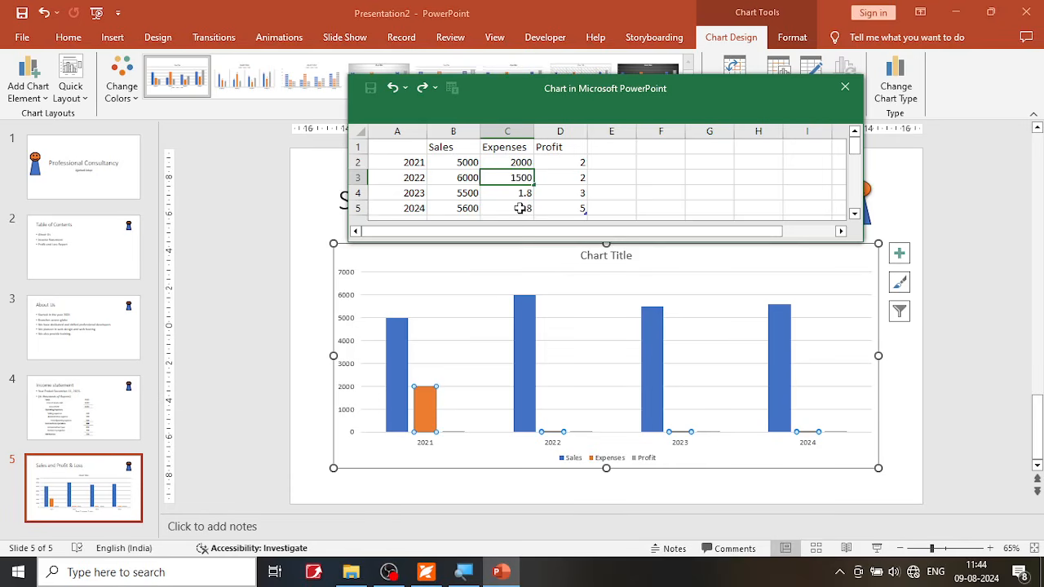
key("Return")
type("1800")
key("Return")
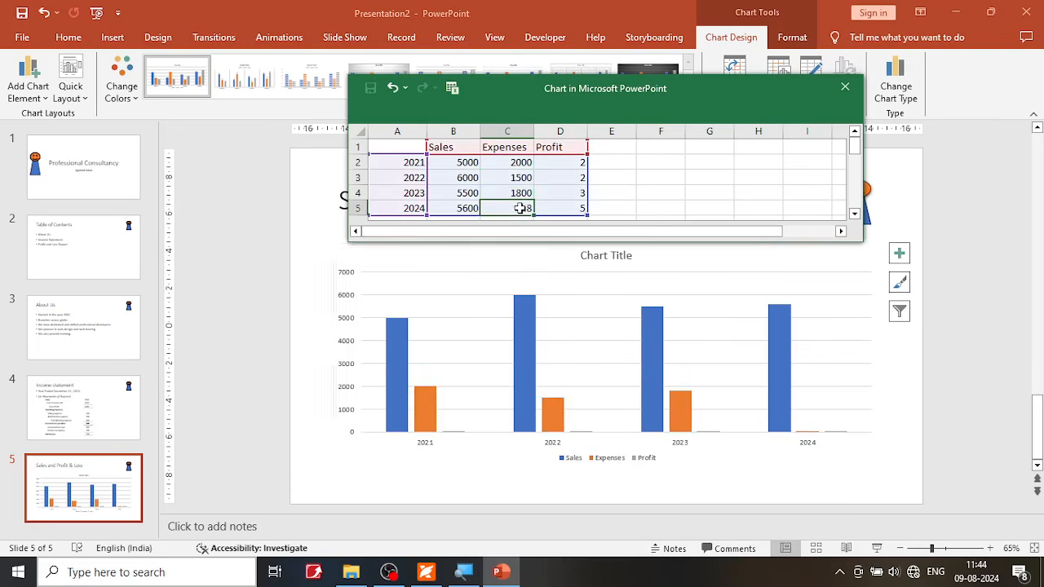
type("2200")
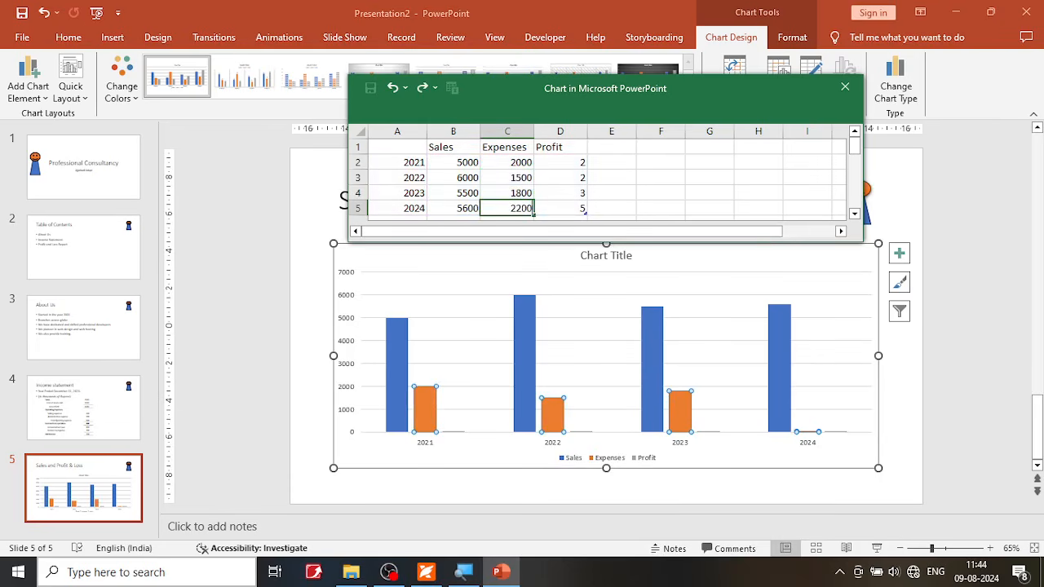
Enter the Profit values 3000, 4500 and 3700 for the years 2021 to 2023
left_click(566, 163)
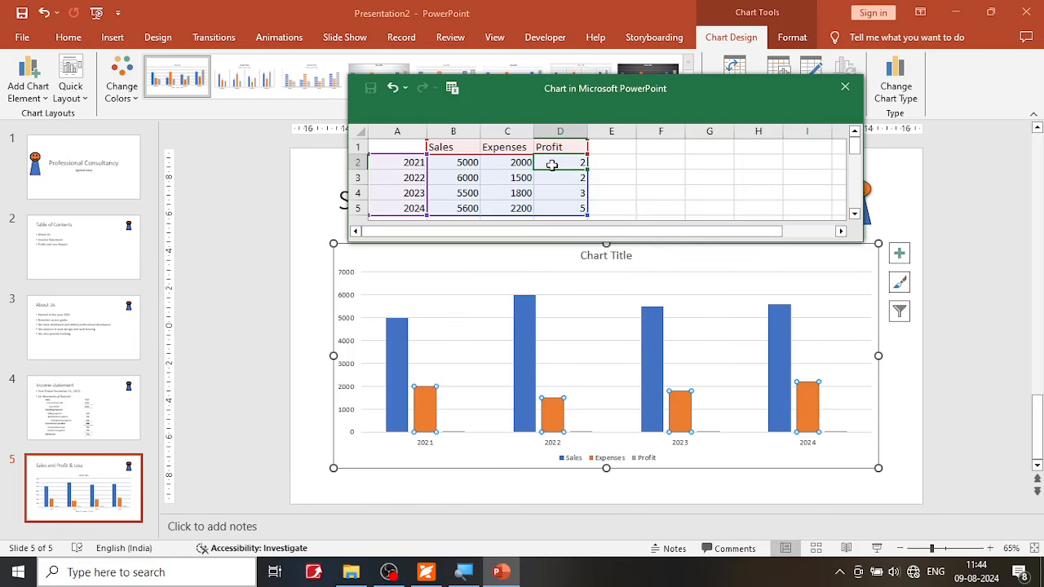
type("300")
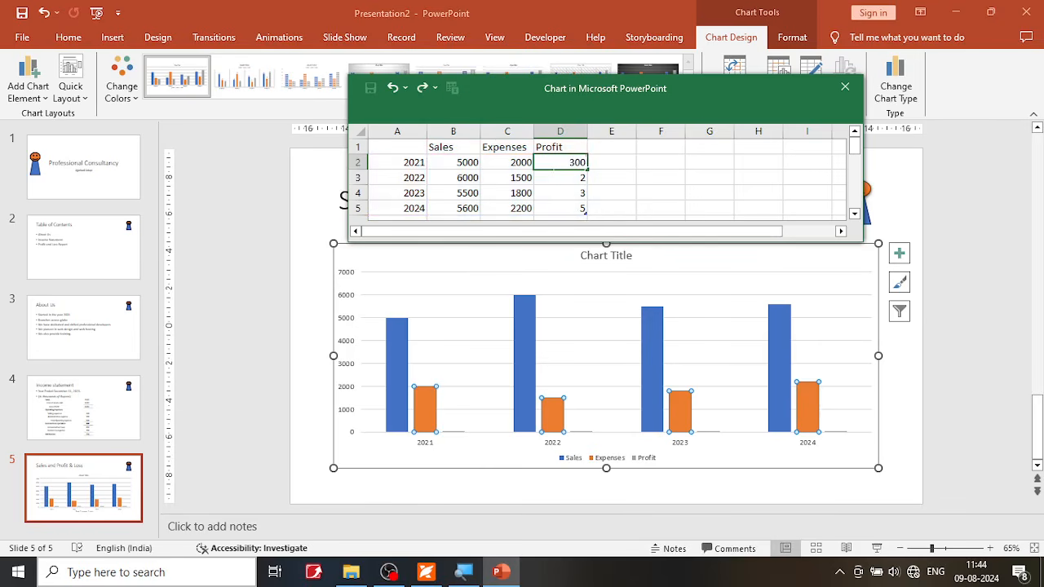
type("0")
key("Return")
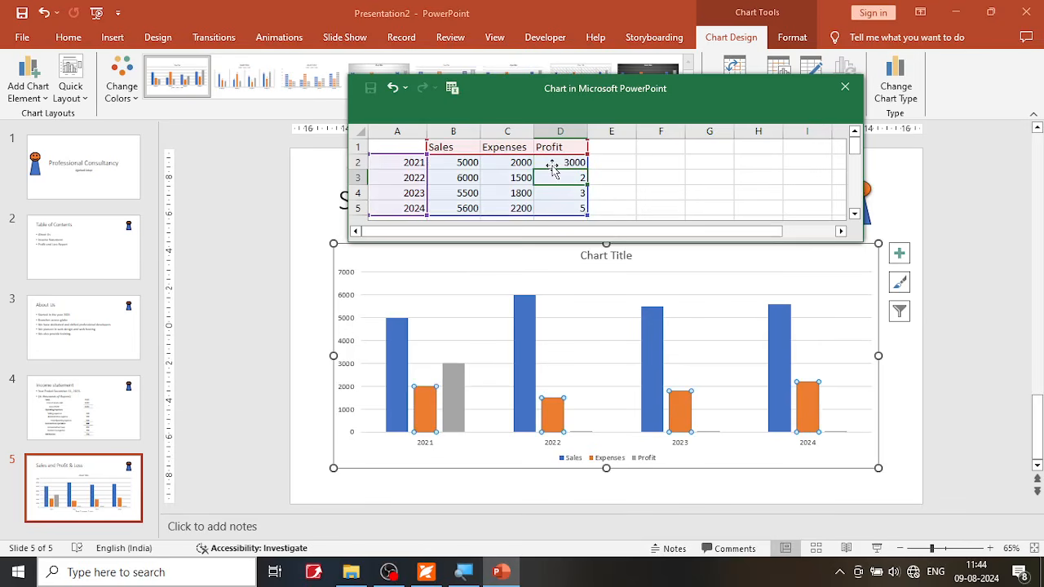
type("4500")
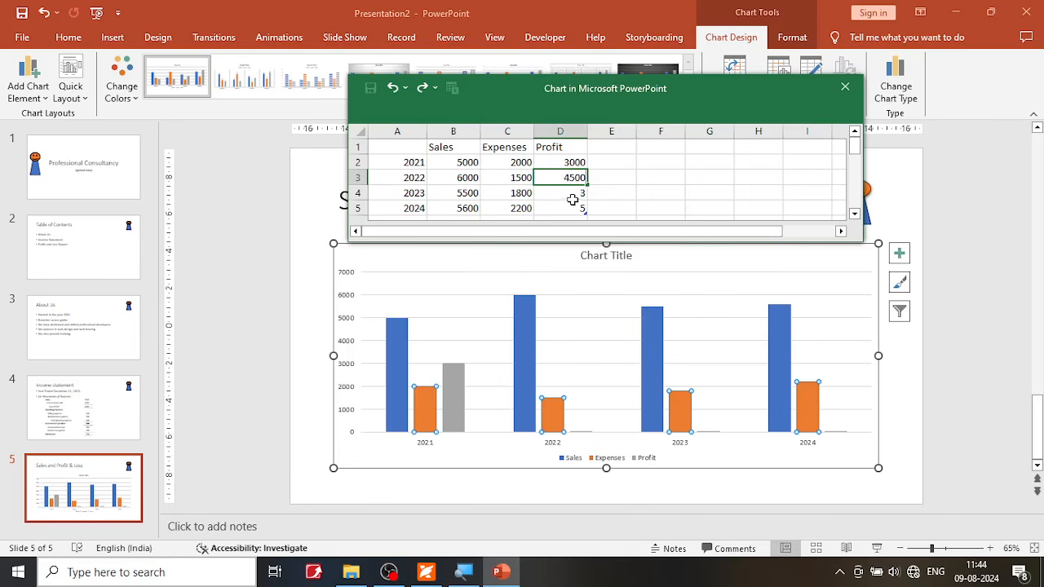
key("Return")
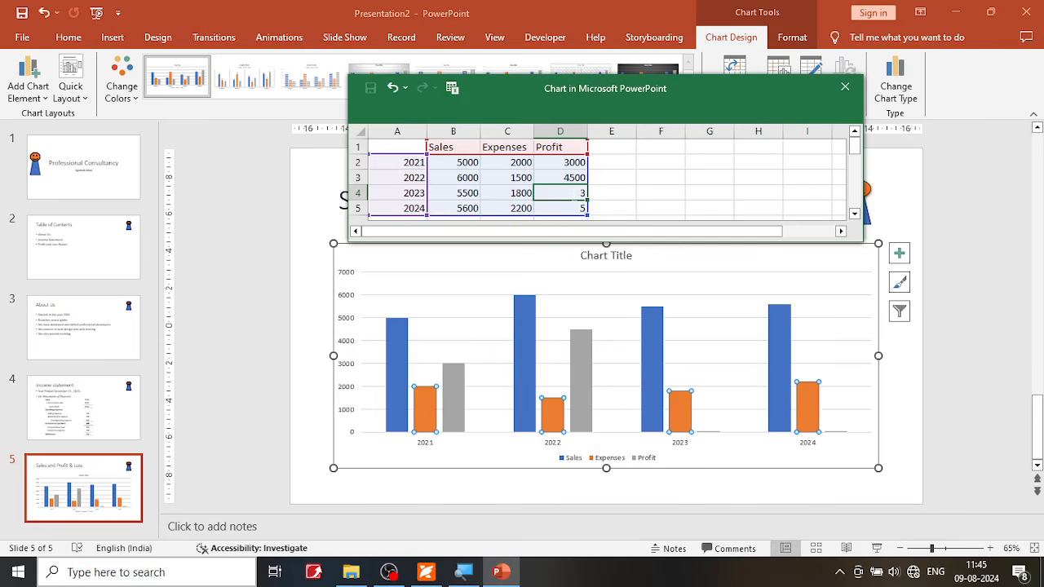
key("ctrl+z")
type("3700")
key("Return")
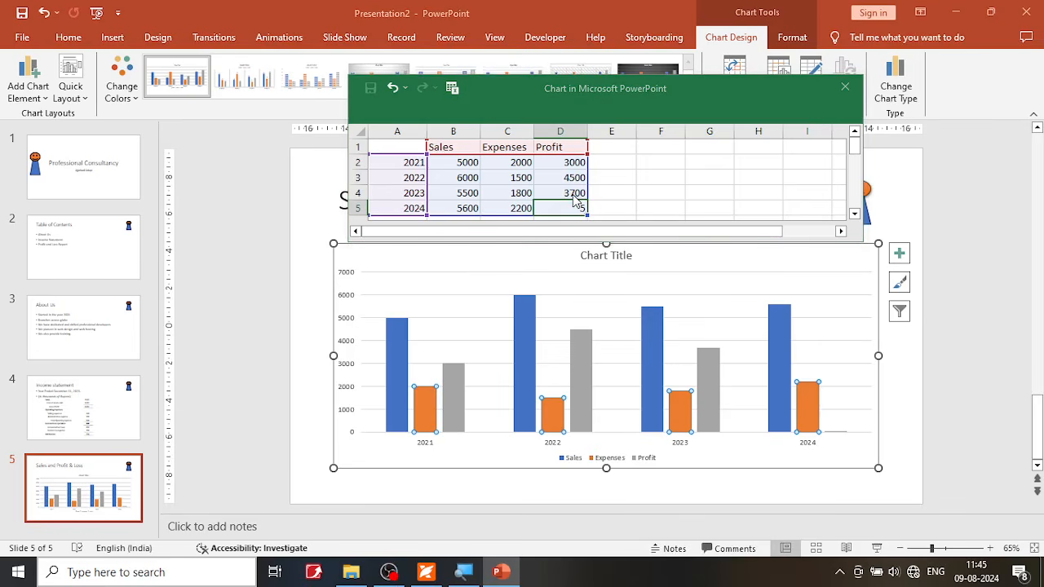
key("F12")
type("3400")
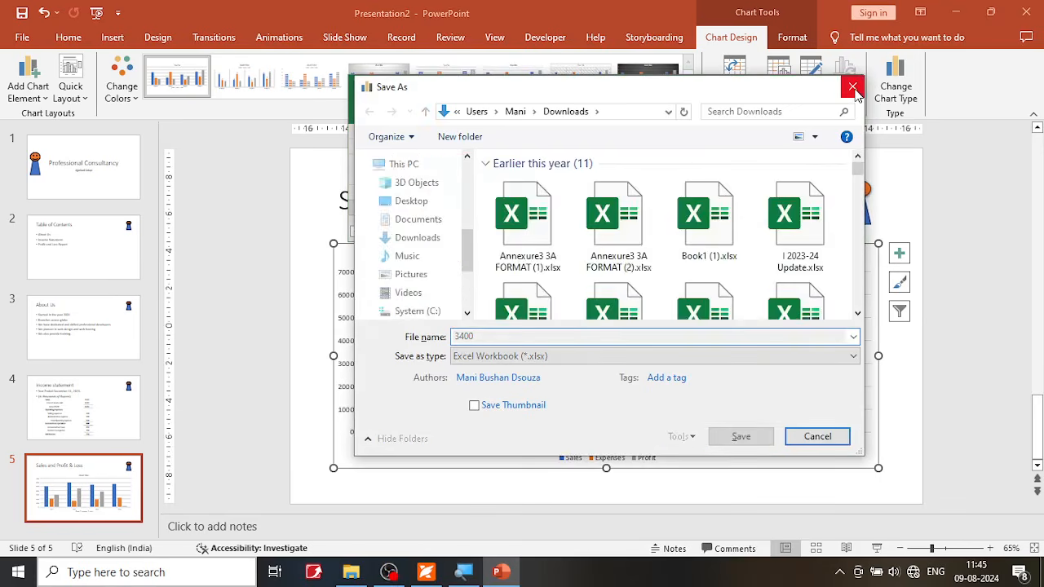
left_click(852, 88)
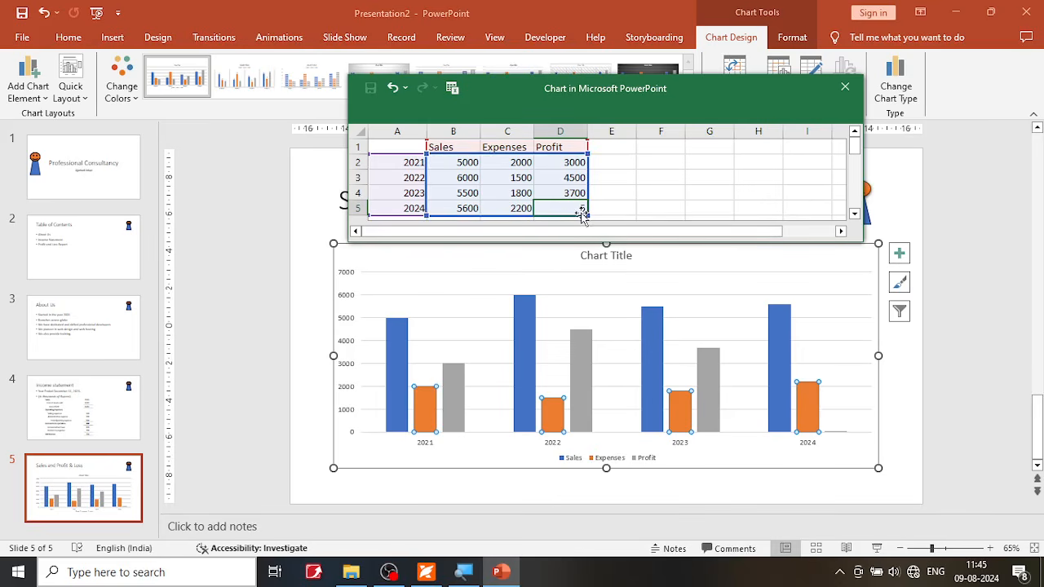
Set the 2024 Profit value to 3400 and close the chart's data sheet
type("3")
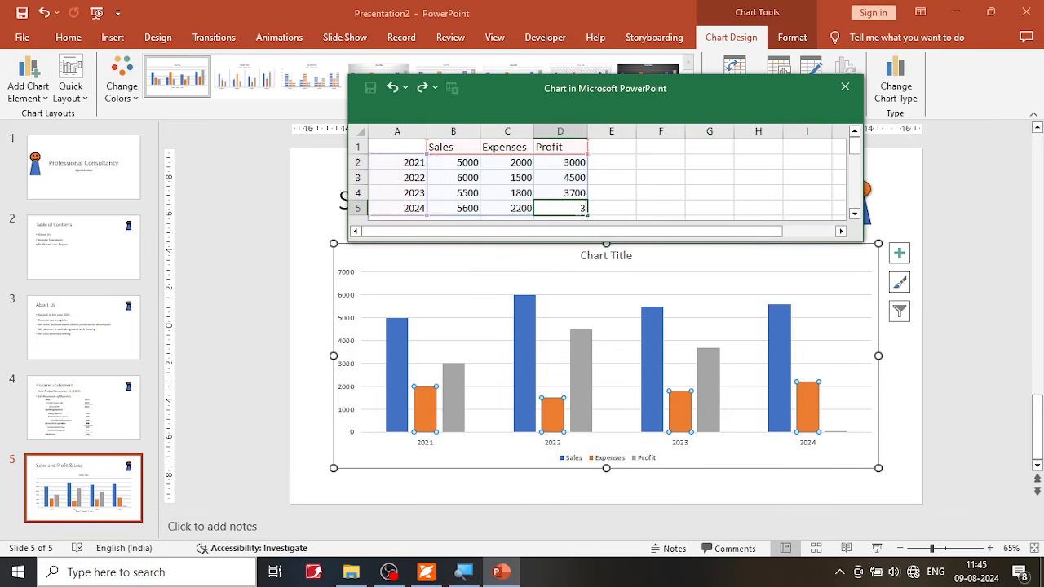
type("400")
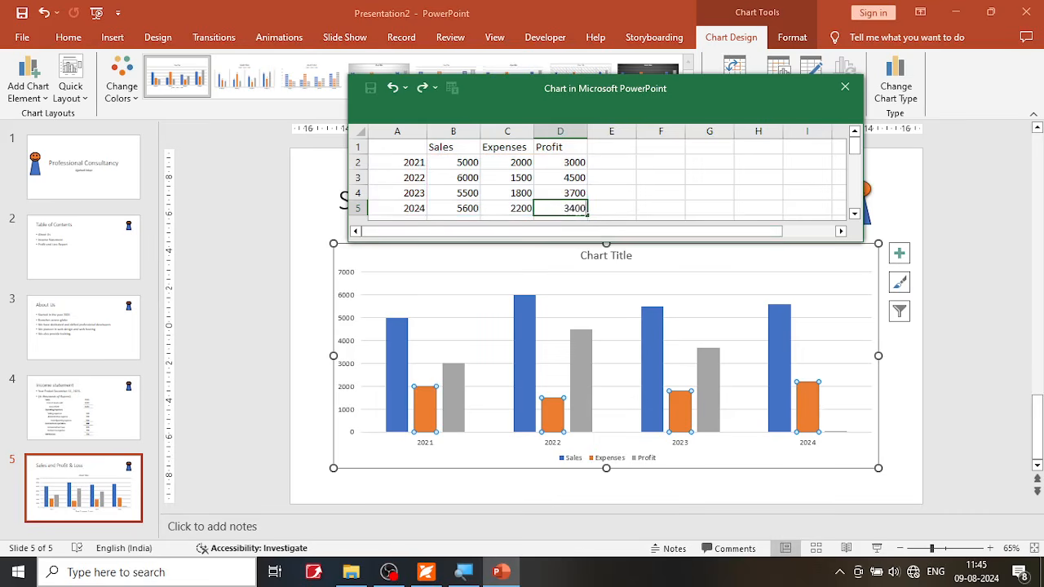
left_click(611, 209)
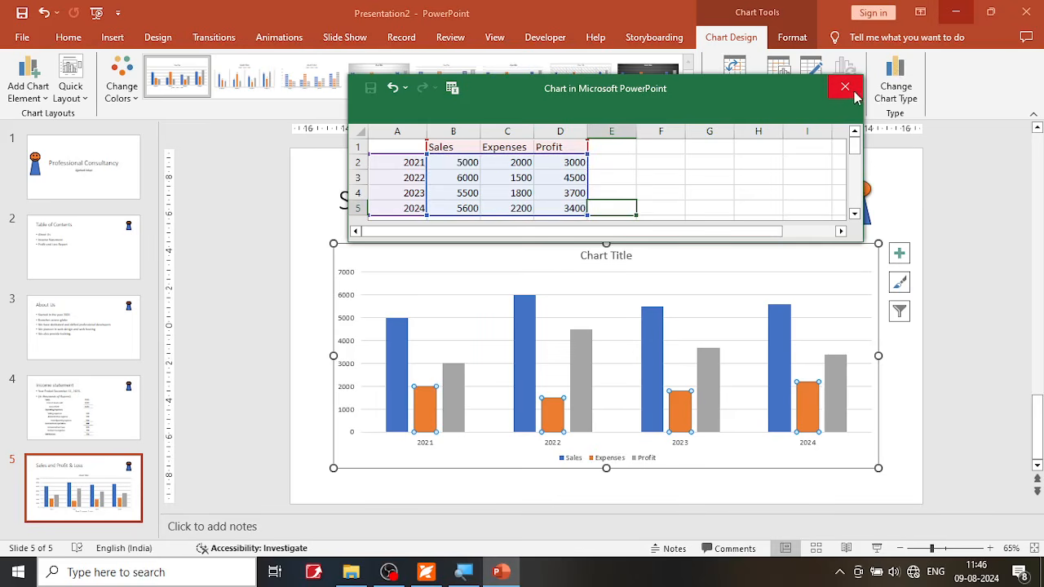
Switch to Foxit PDF Reader to check the business proposal requirements, and return to the PowerPoint presentation
key("alt+Tab")
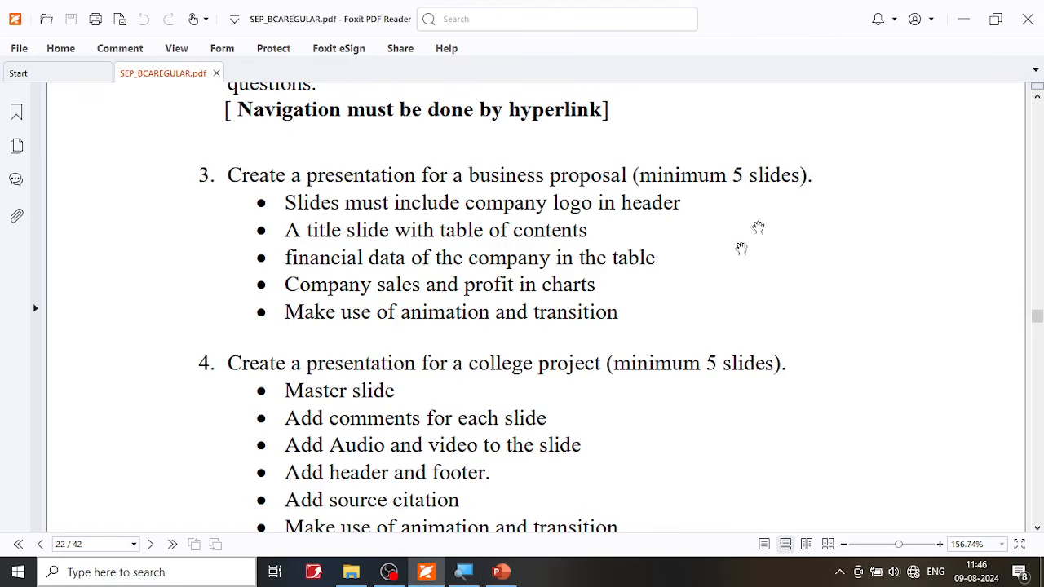
left_click(501, 572)
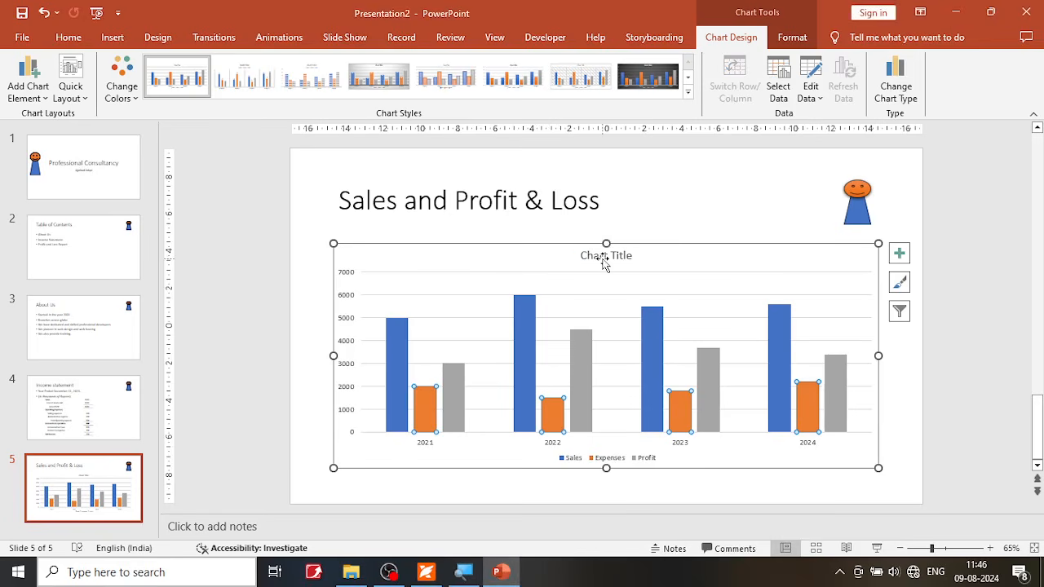